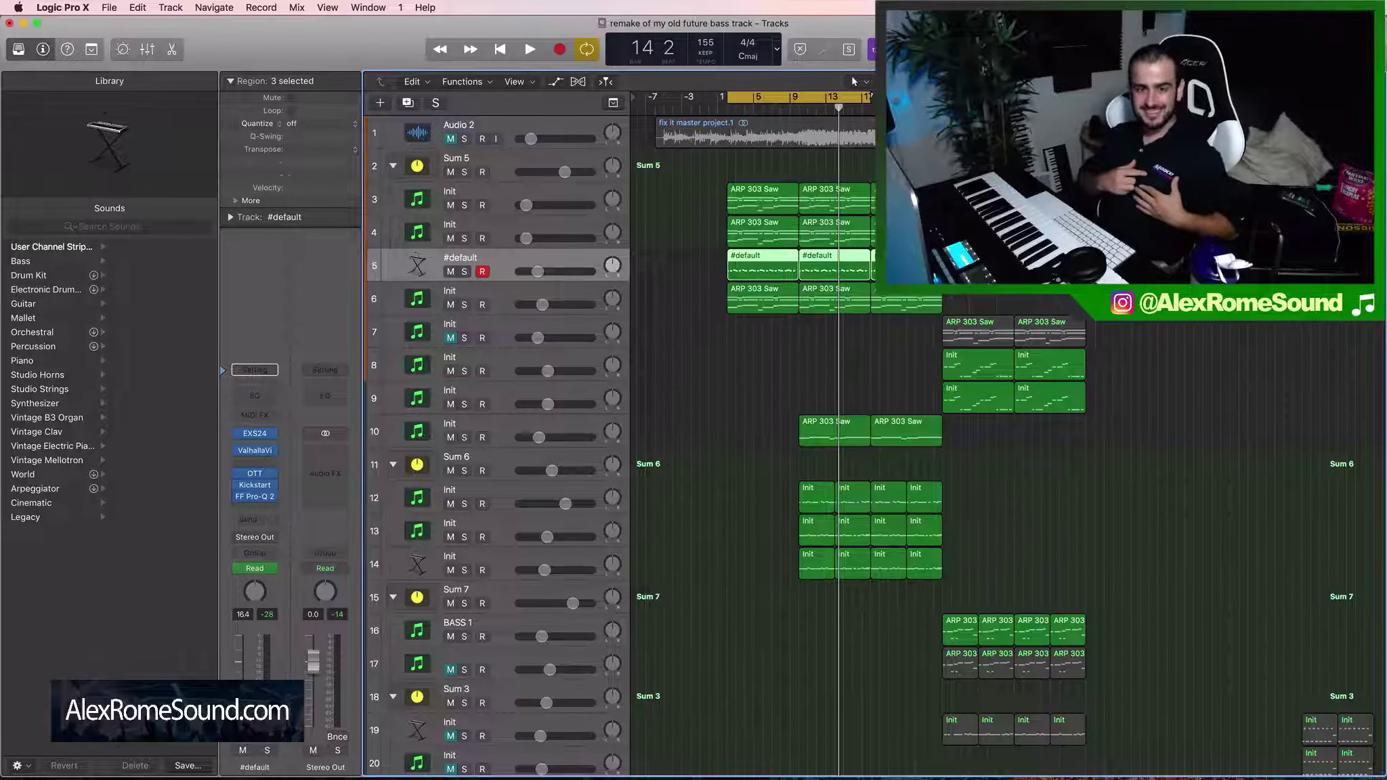
Step: Marquee-select the two #default regions on track 5
click(811, 154)
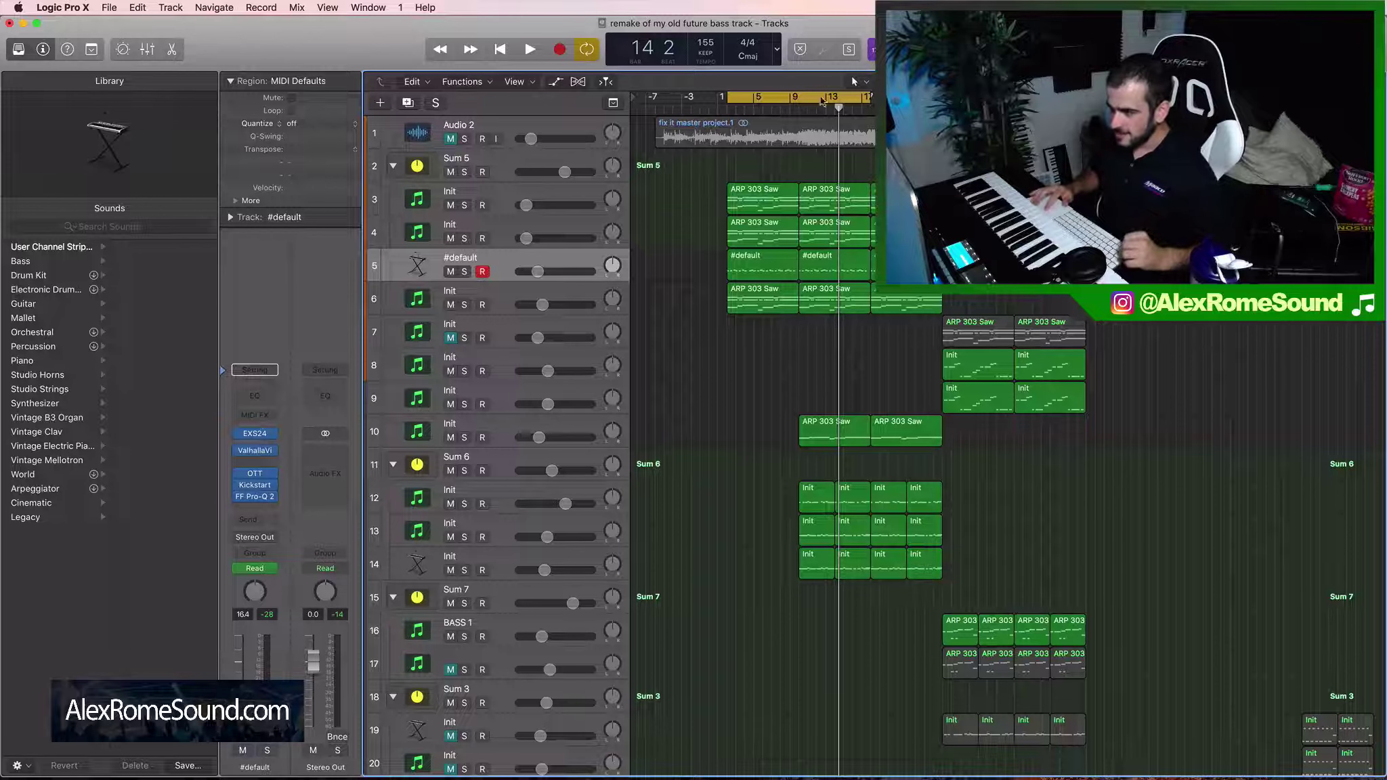
drag(866, 101, 867, 101)
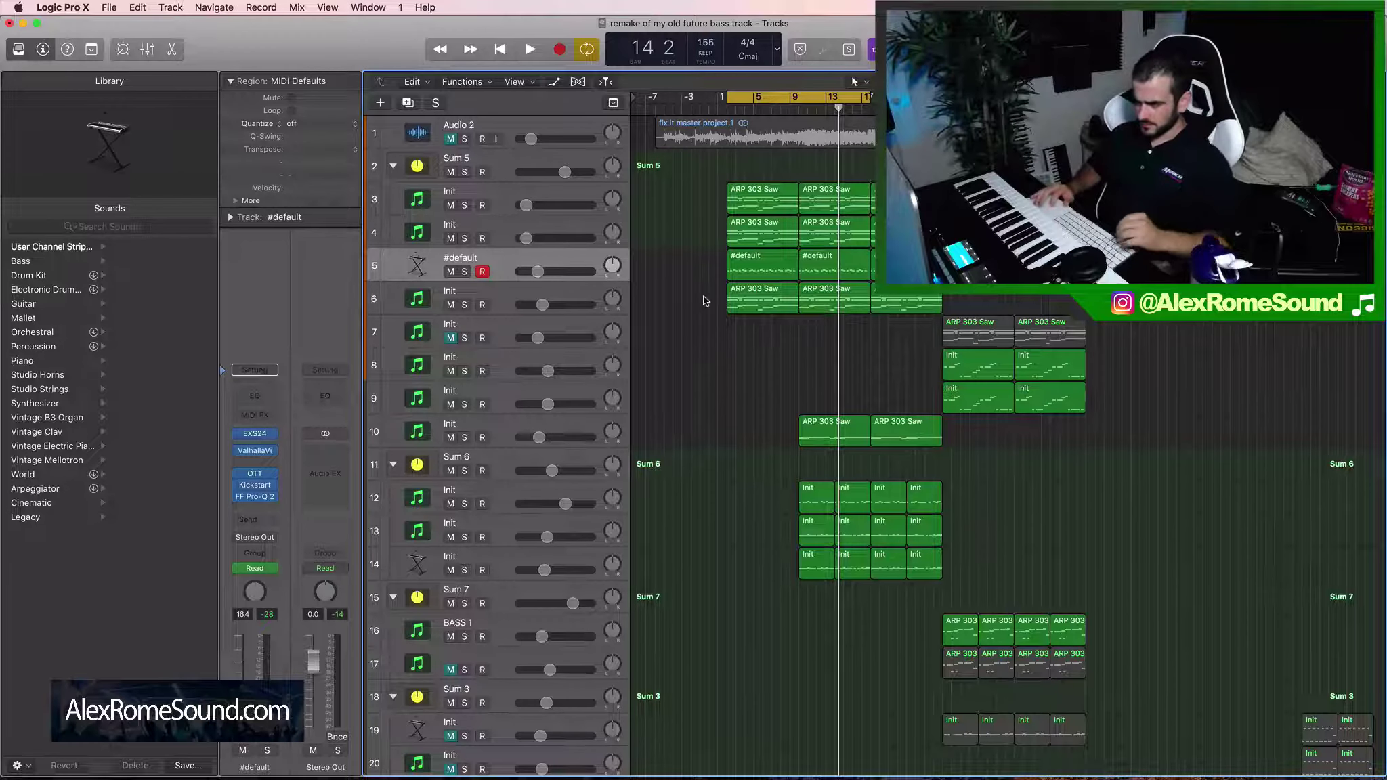
drag(703, 264, 880, 265)
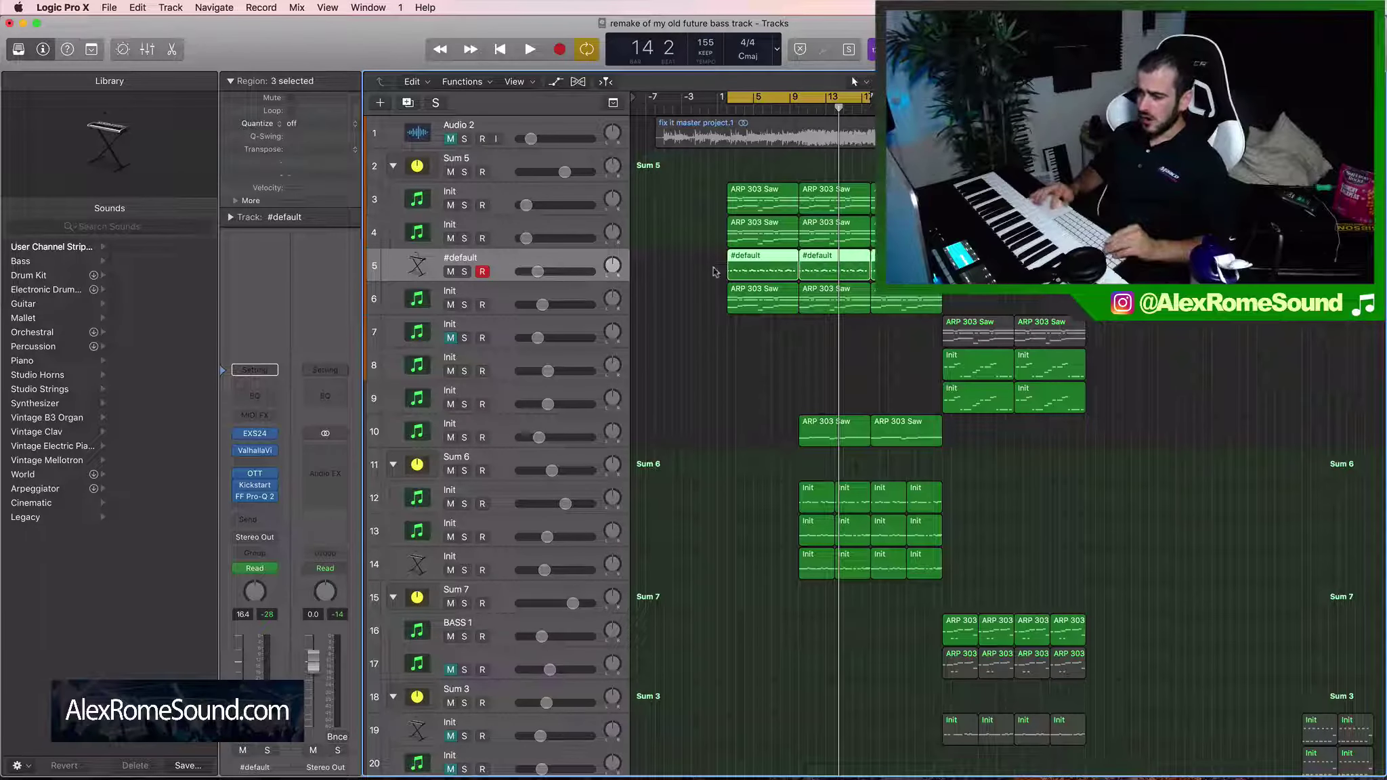
drag(704, 266, 830, 265)
drag(697, 267, 840, 282)
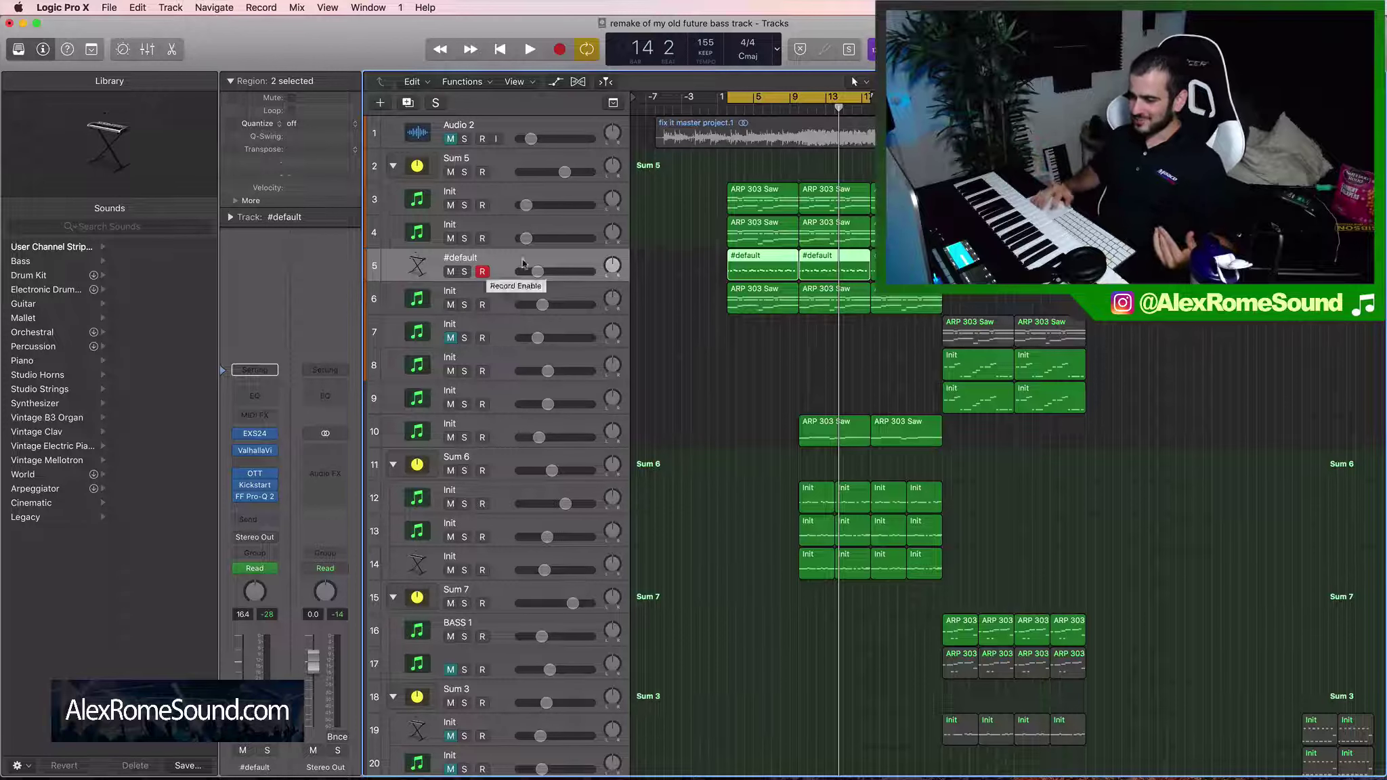
click(703, 344)
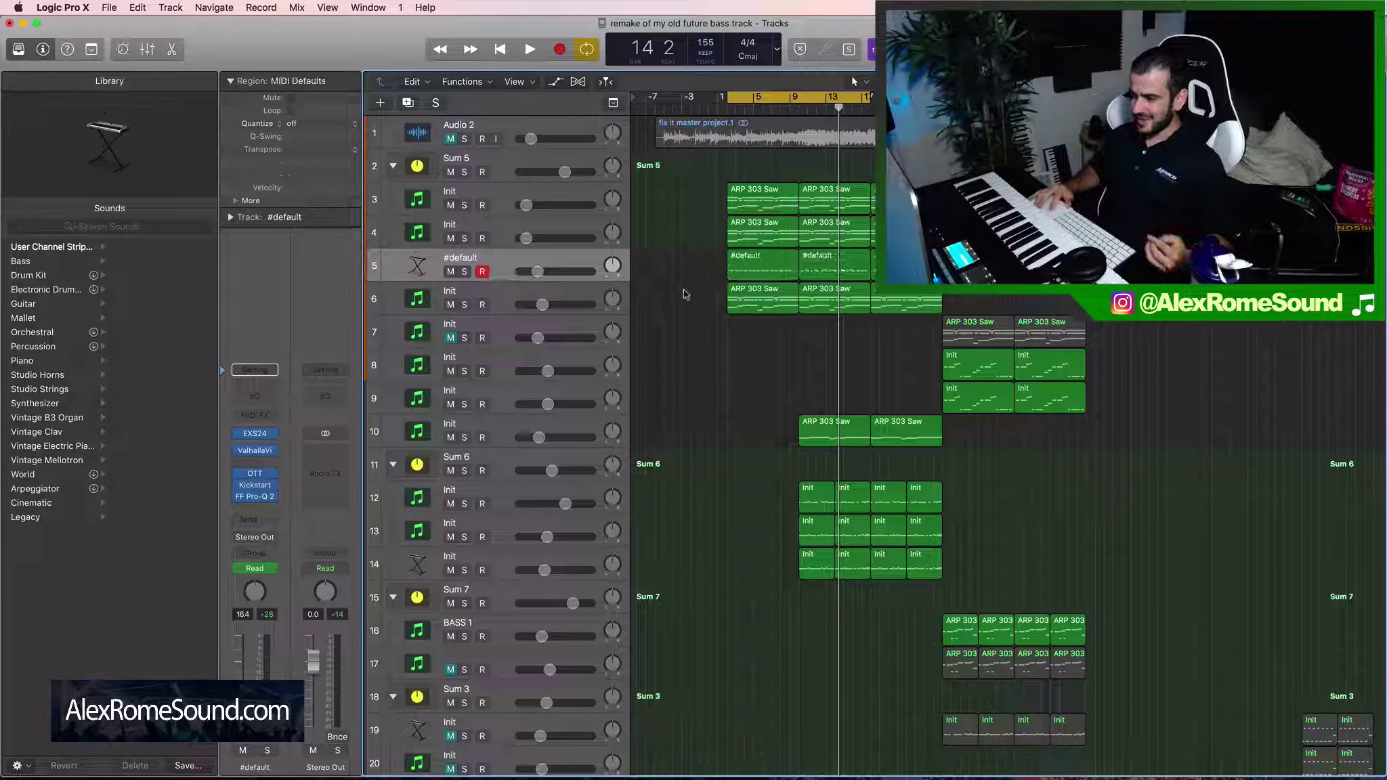
Step: Solo track 5 '#default' and reselect both of its regions
click(465, 272)
drag(709, 269, 847, 270)
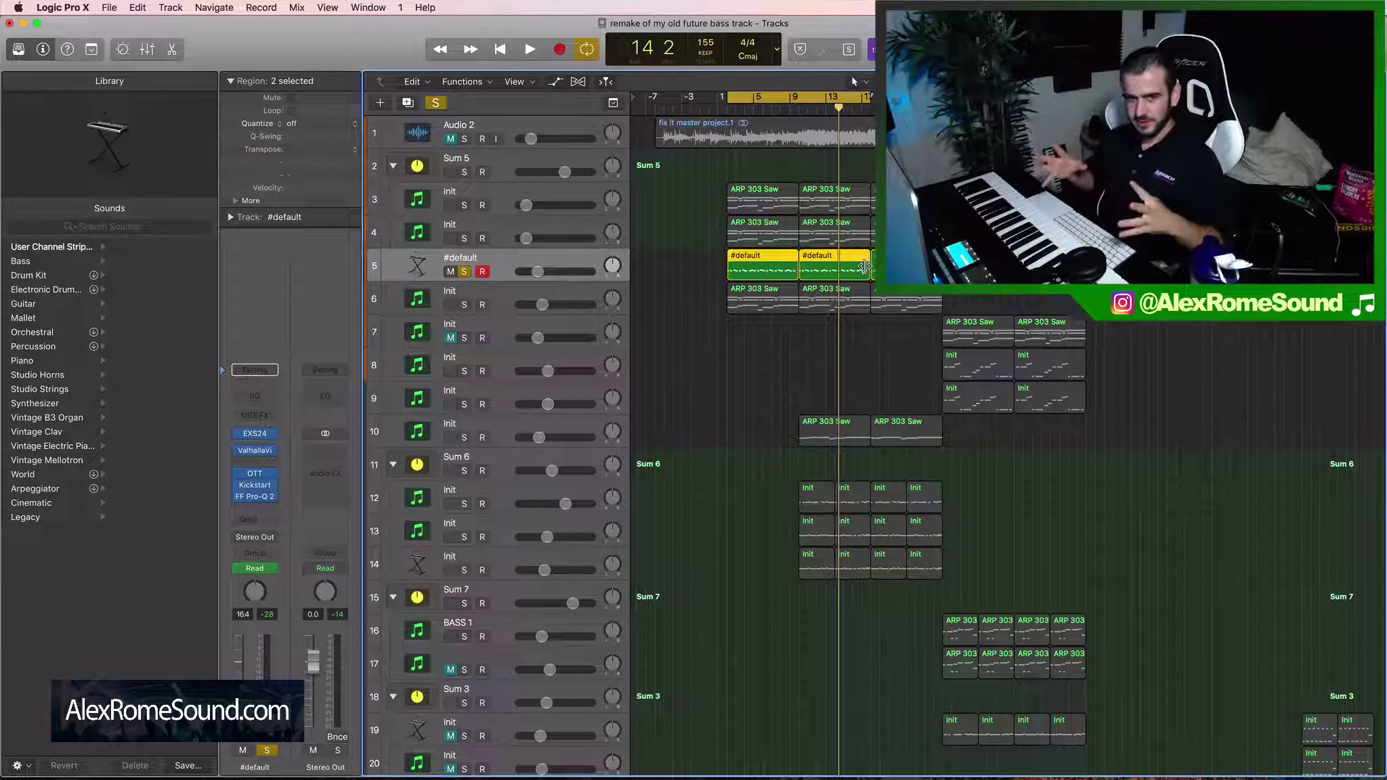
click(695, 280)
click(747, 275)
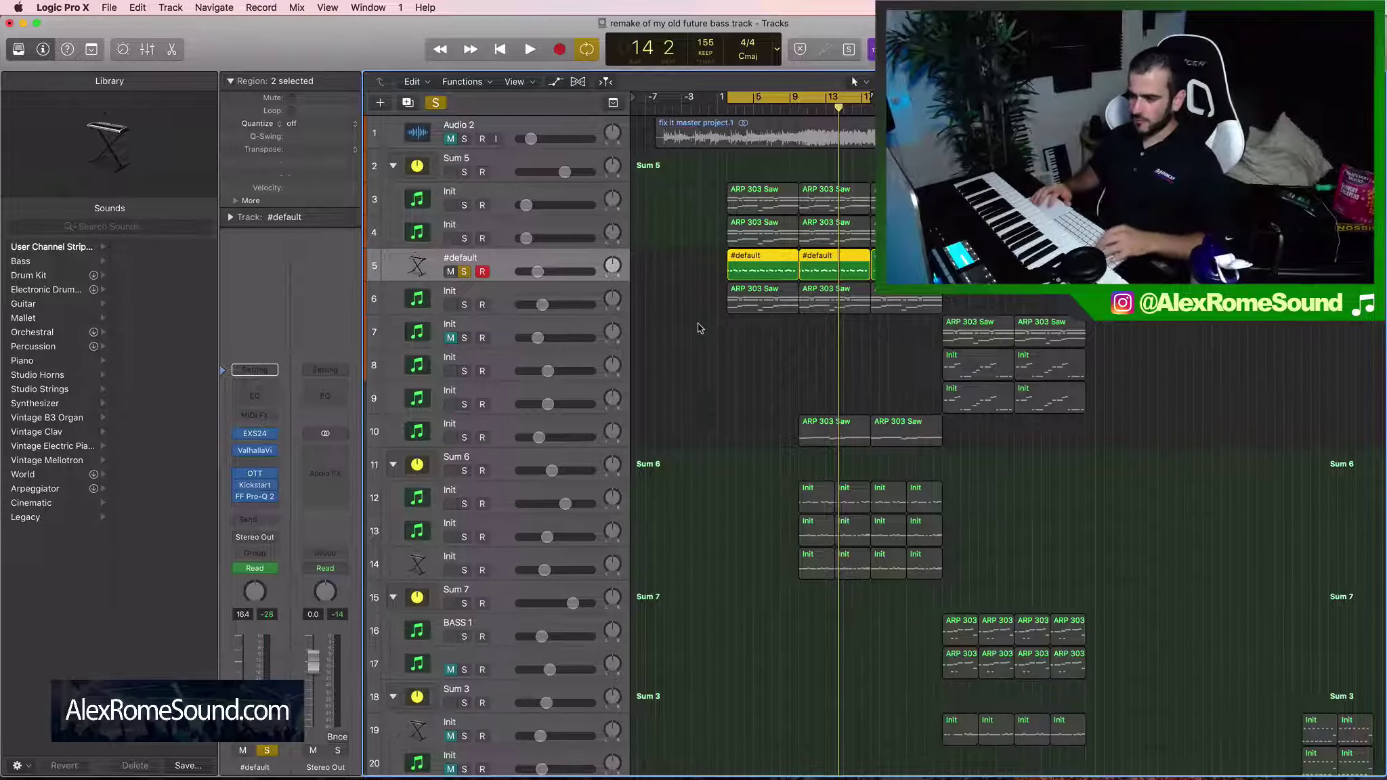
Step: Play the soloed #default track, then unsolo it and replay from the loop start
key(space)
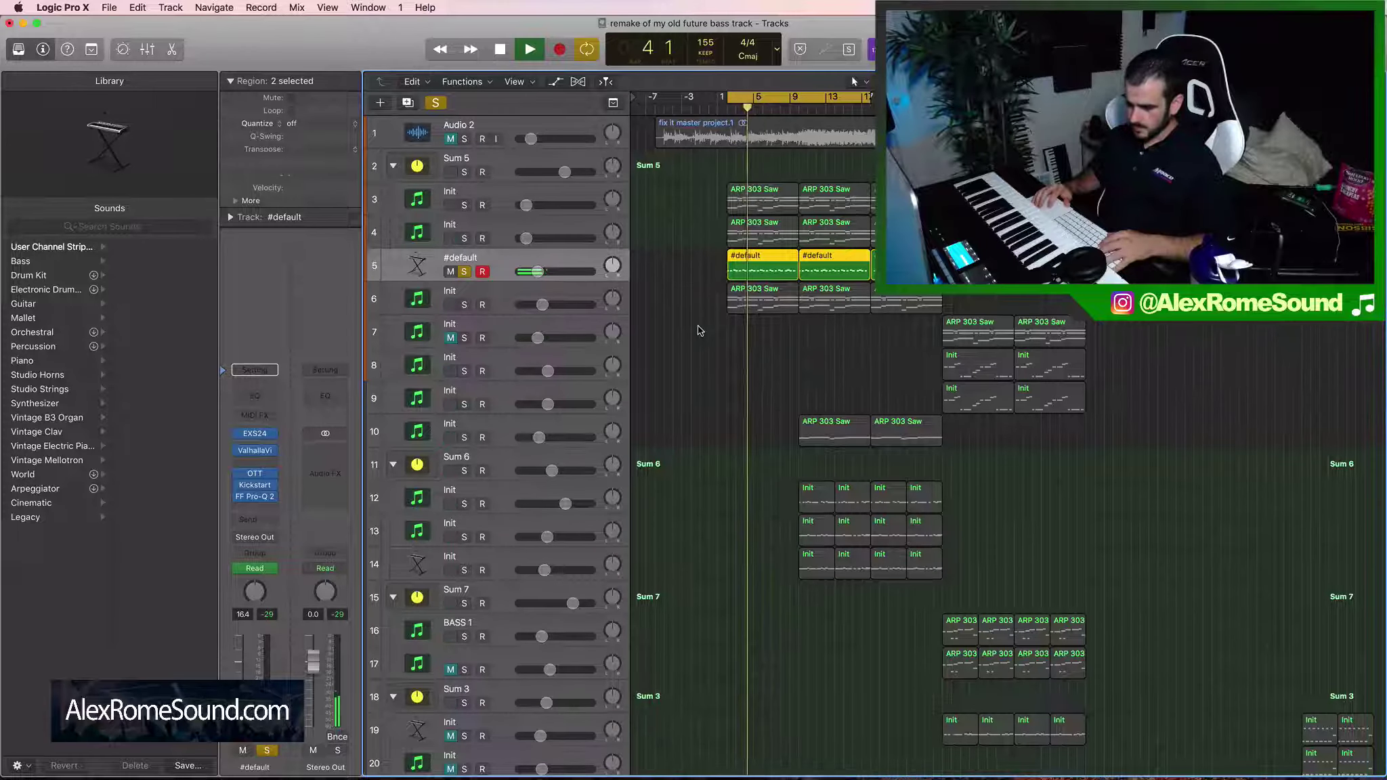
key(space)
click(462, 271)
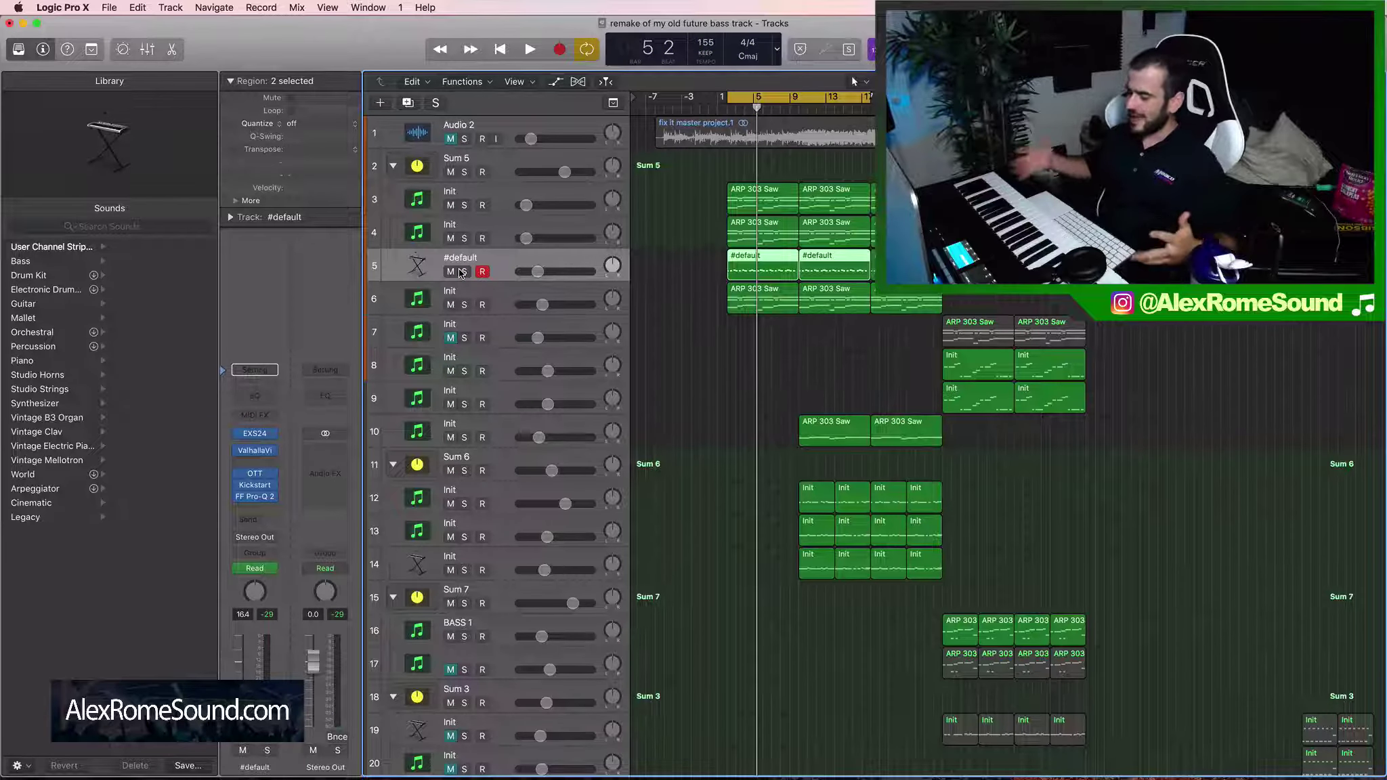
click(686, 354)
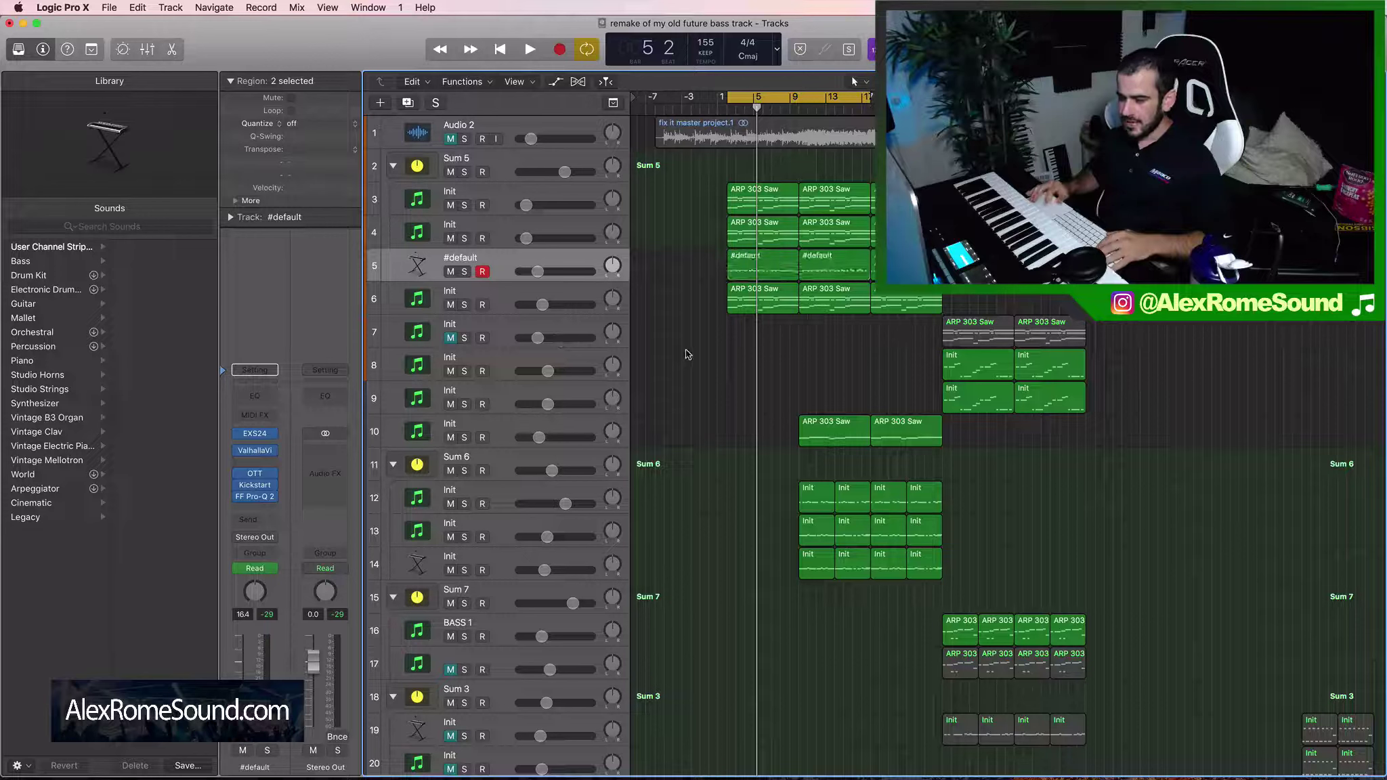
key(space)
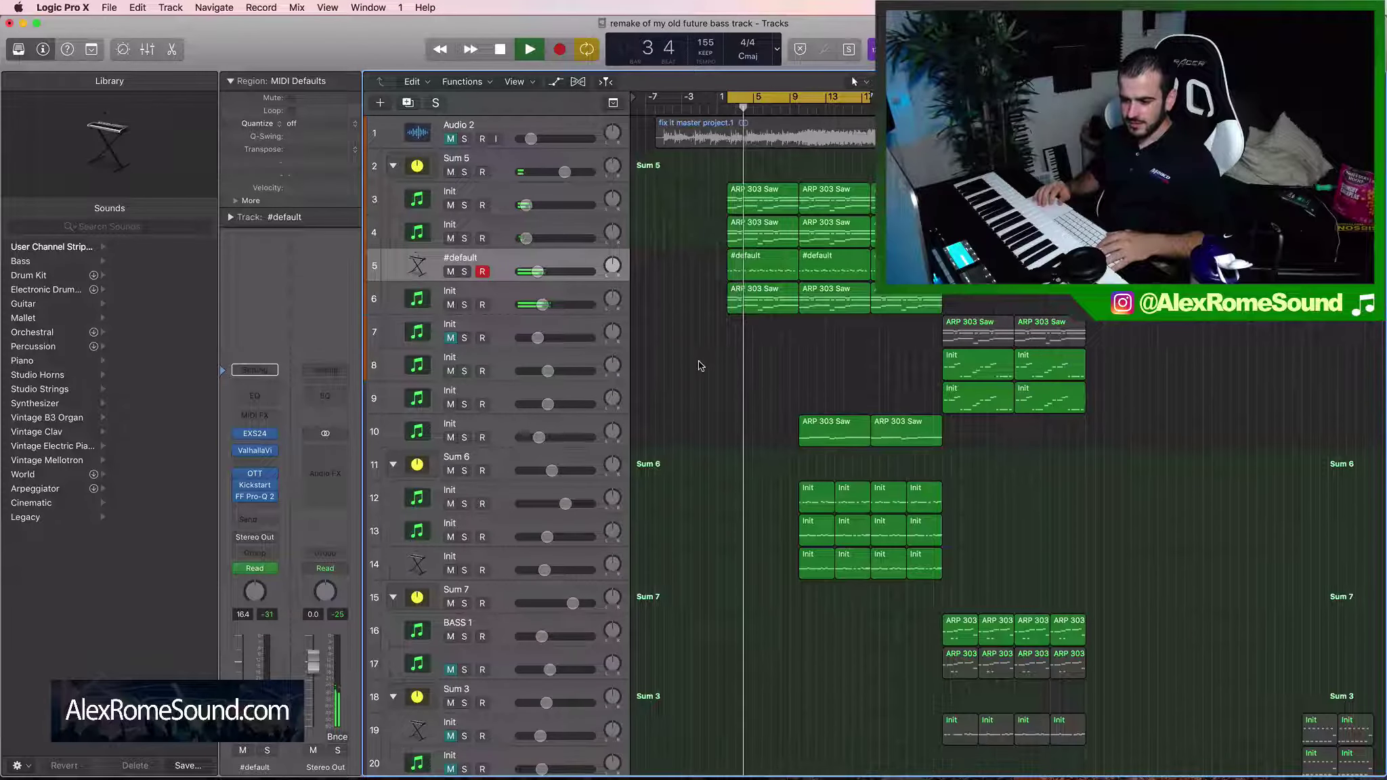
key(space)
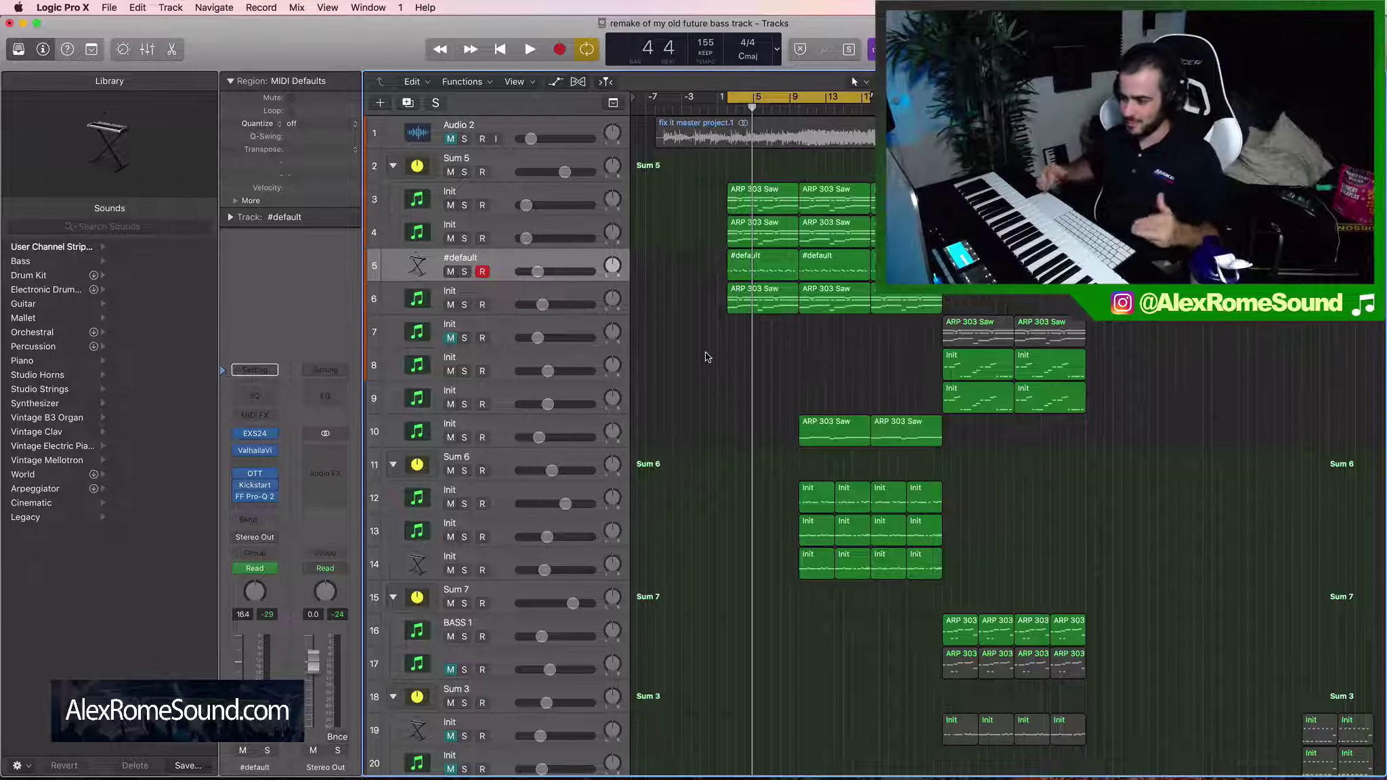
Step: Play the full arrangement, turning cycle looping off and back on
key(space)
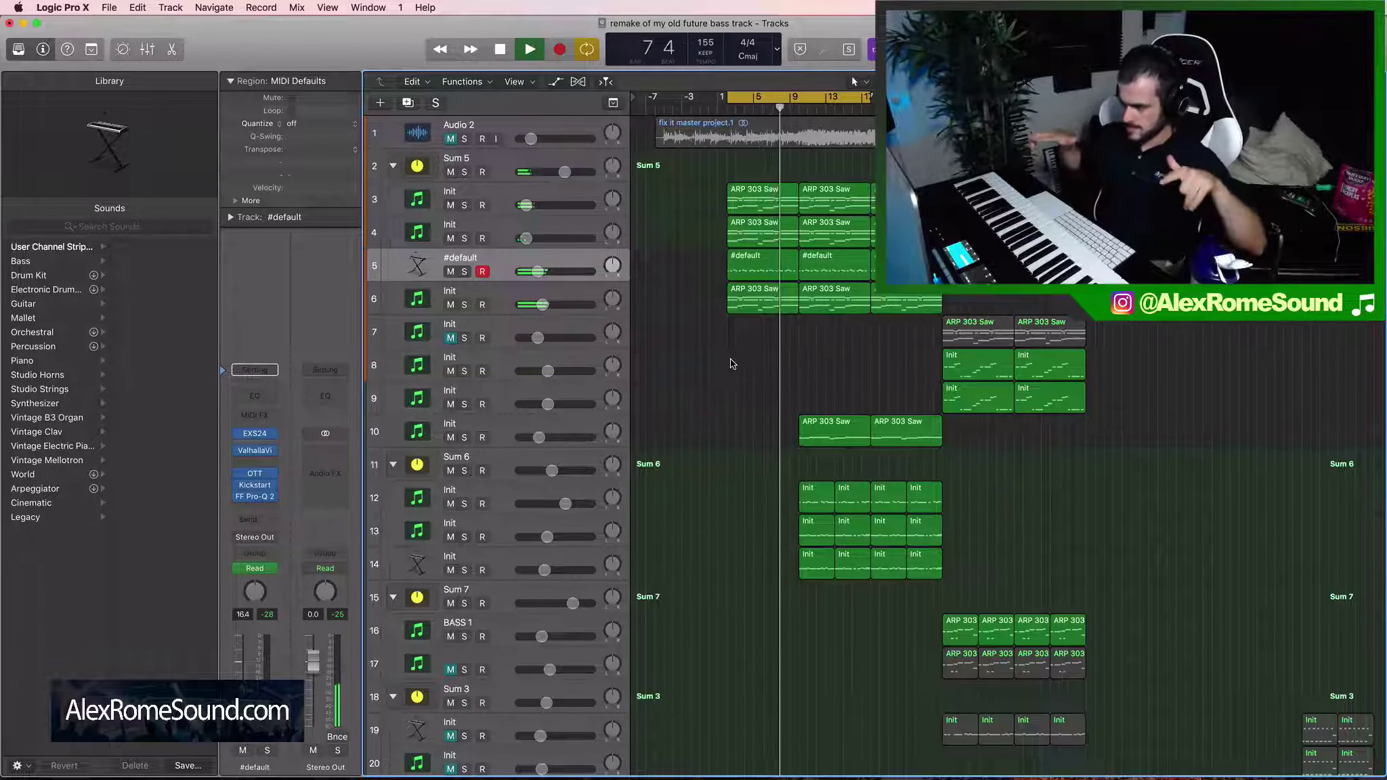
key(space)
key(c)
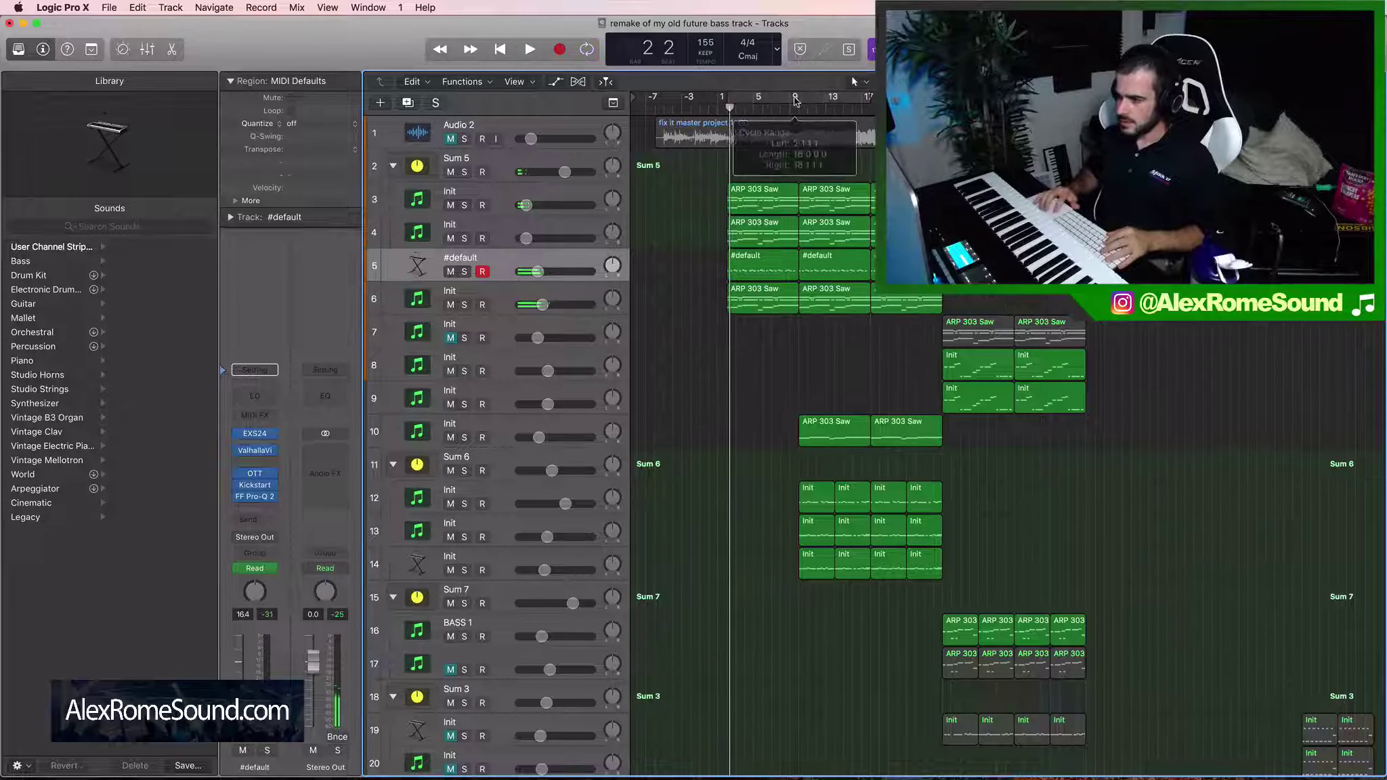
key(c)
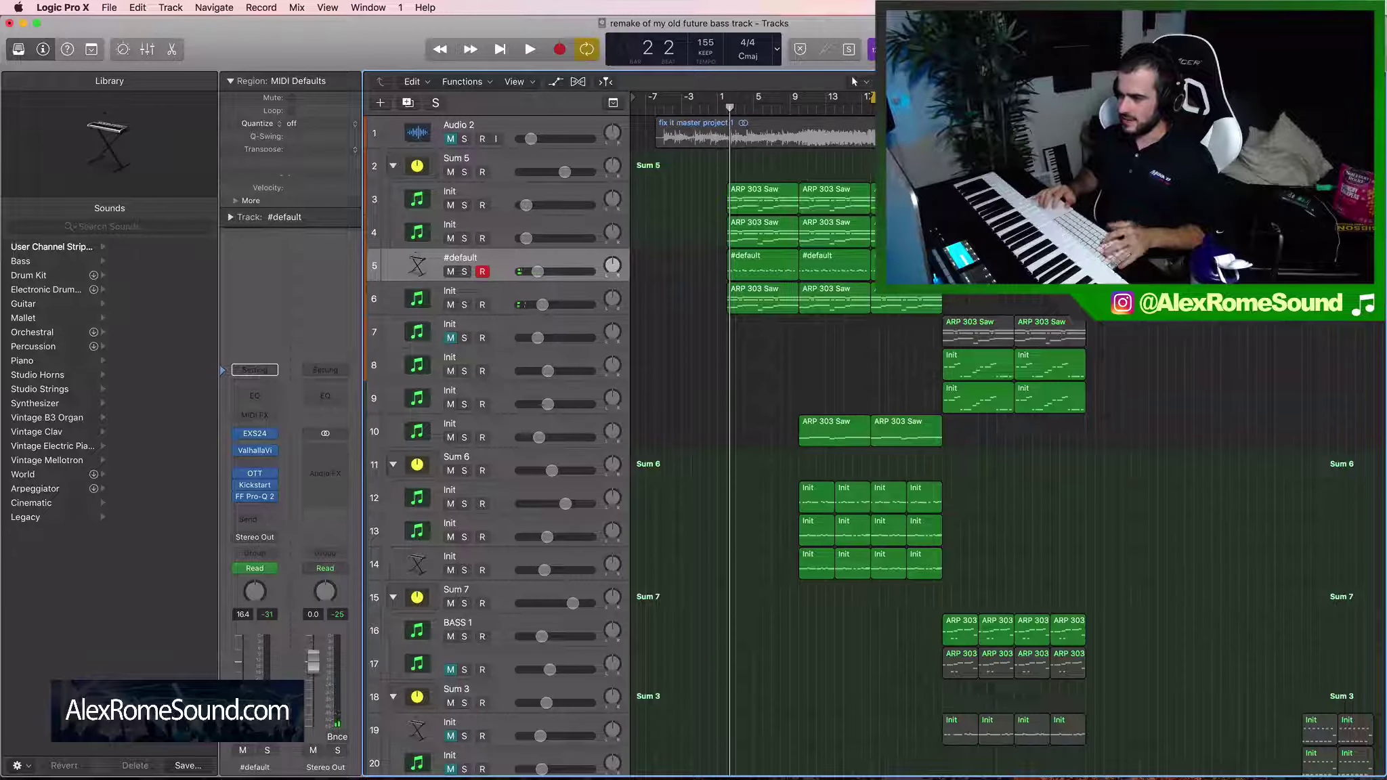
key(space)
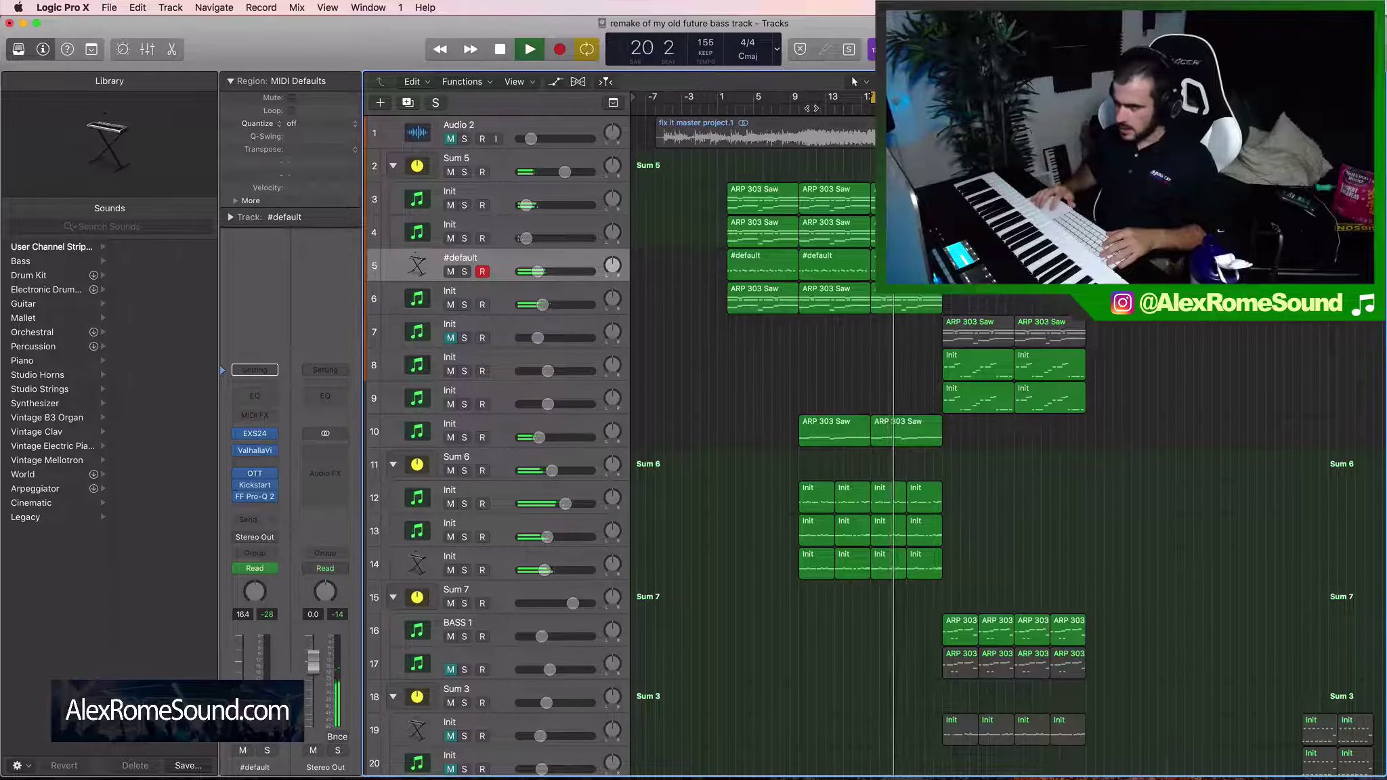
key(space)
Step: Audition the cycle moved near bar 10, extend it back to bar 1, and select the #default regions
drag(833, 101, 757, 101)
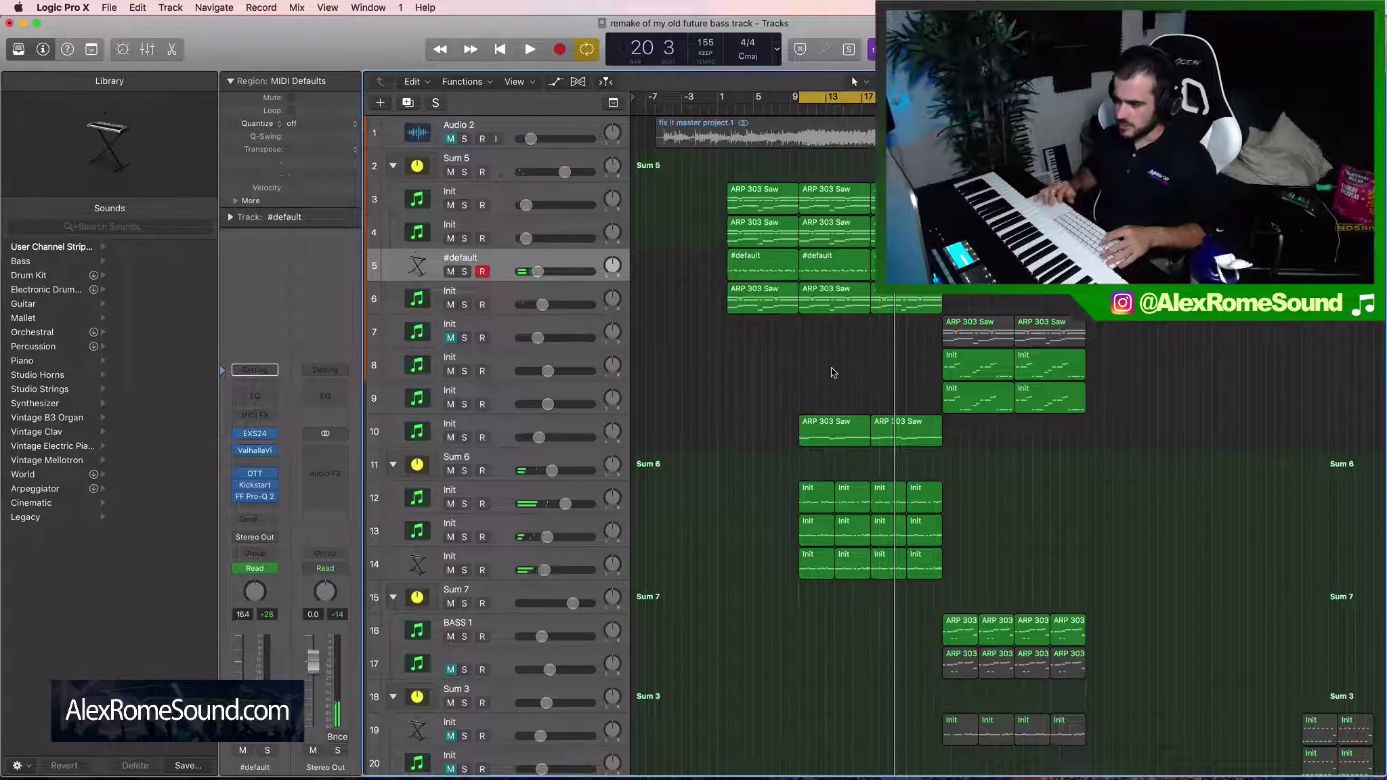
key(space)
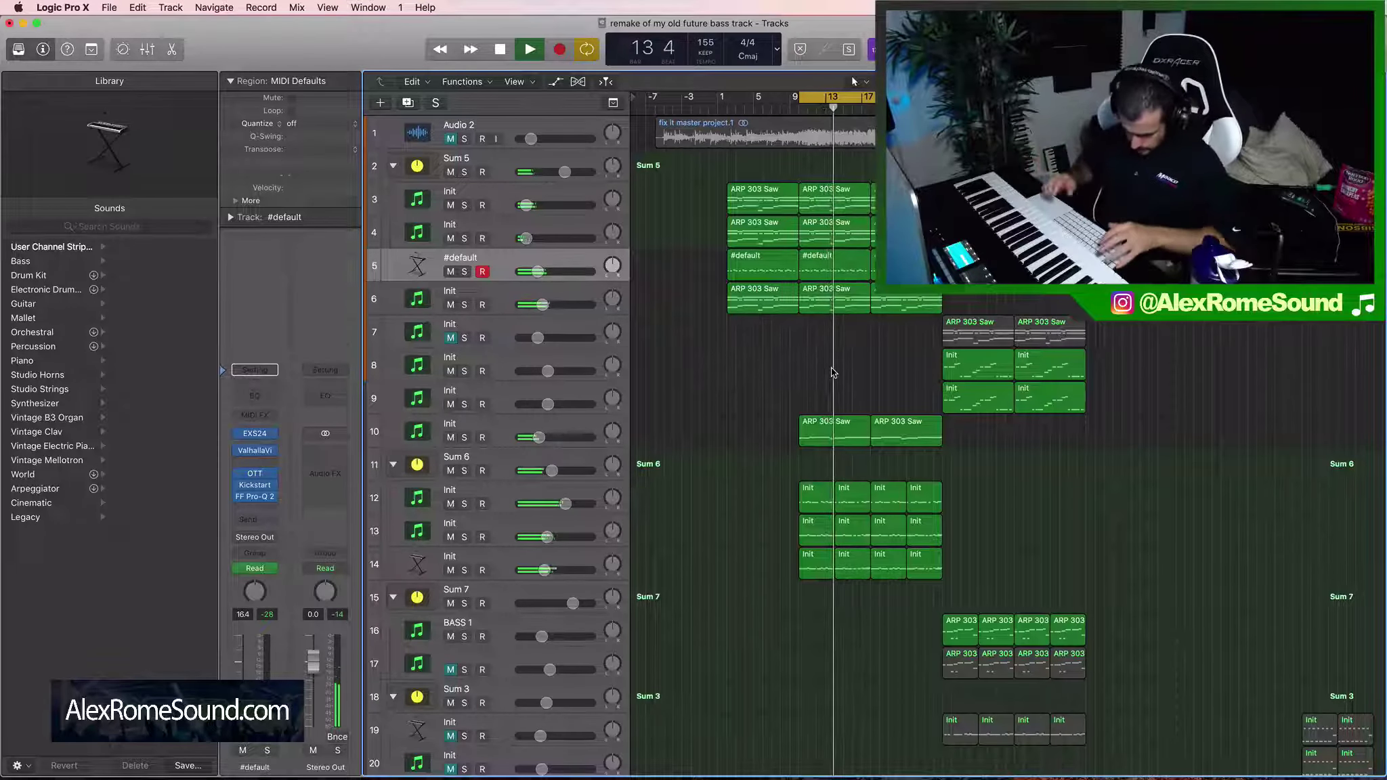
key(space)
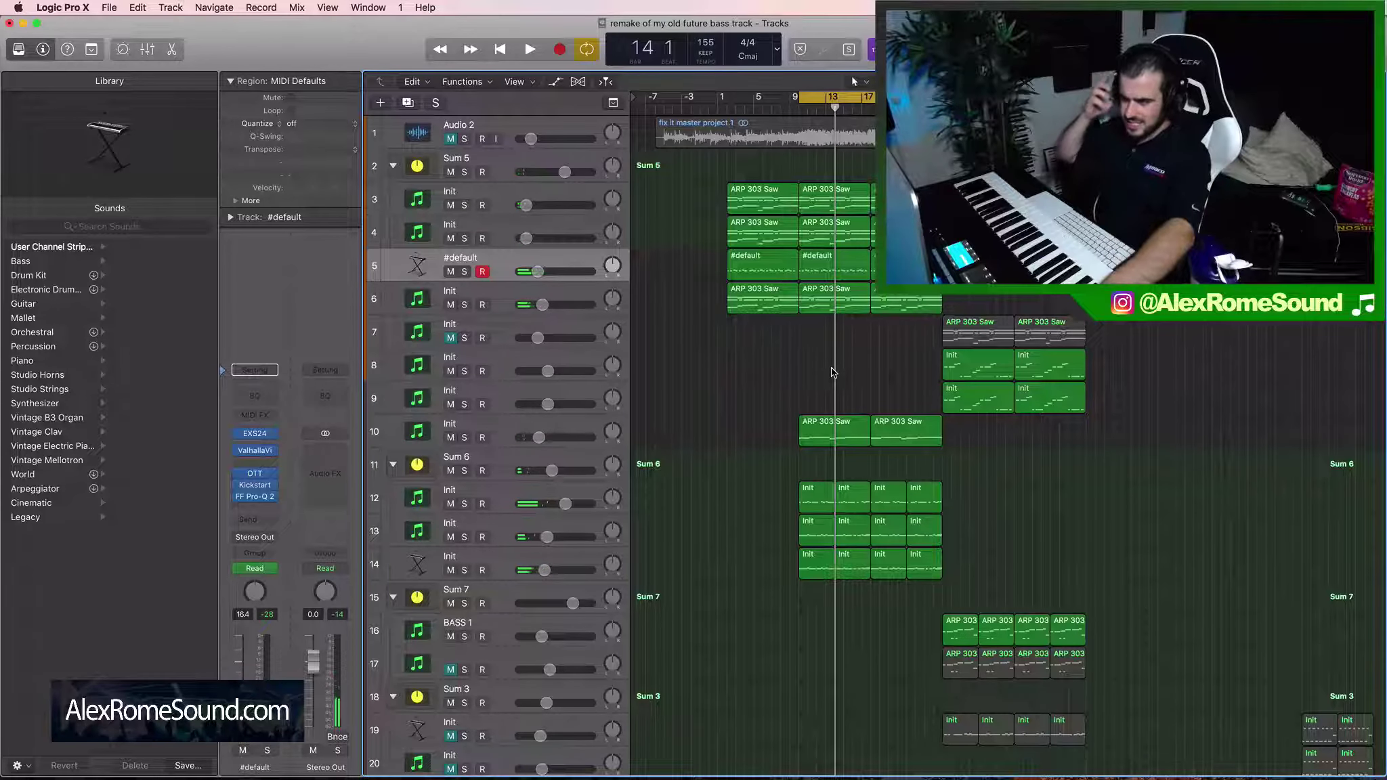
drag(728, 105, 869, 103)
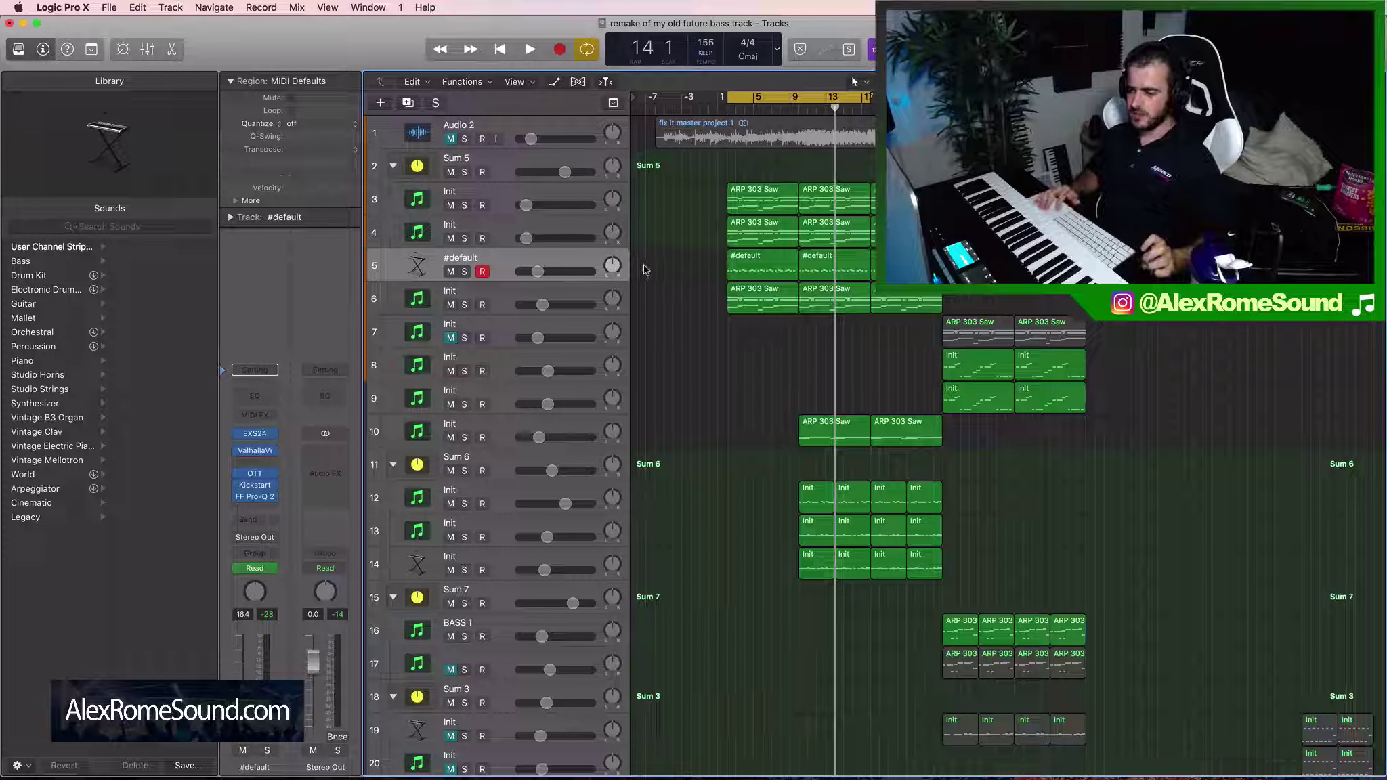
drag(713, 265, 873, 268)
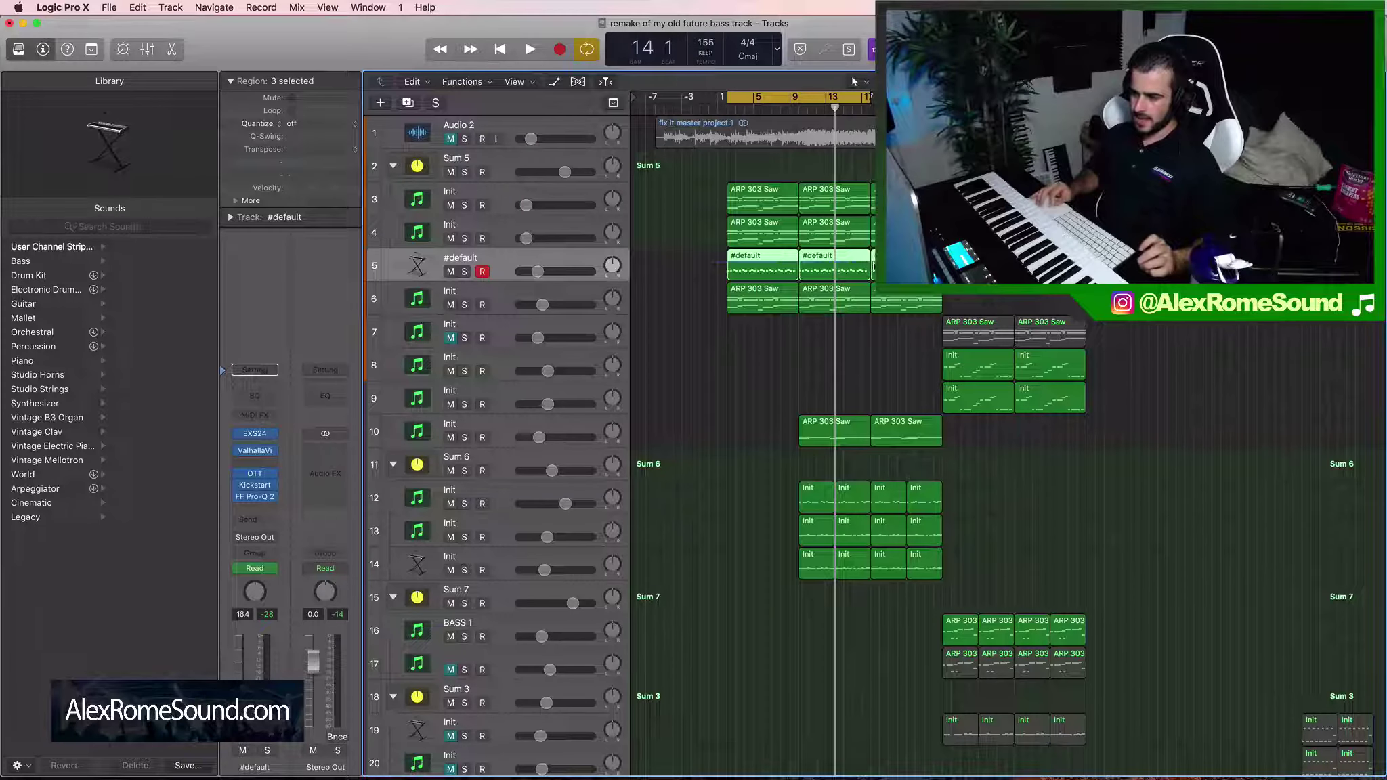
Step: Create a track below #default and bypass its Pro-Q 2, Kickstart, OTT and VintageVerb inserts
click(408, 103)
click(770, 270)
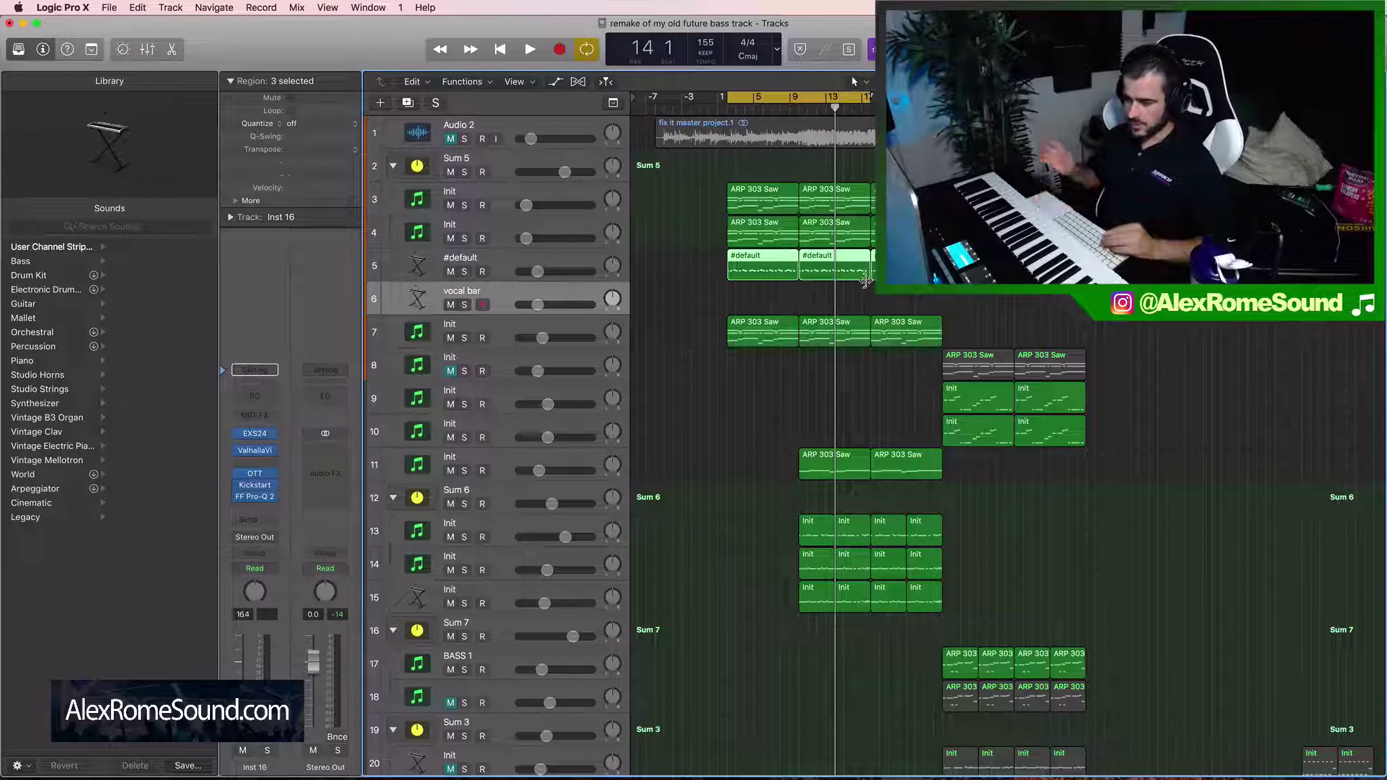
click(238, 497)
click(238, 485)
click(238, 474)
click(238, 451)
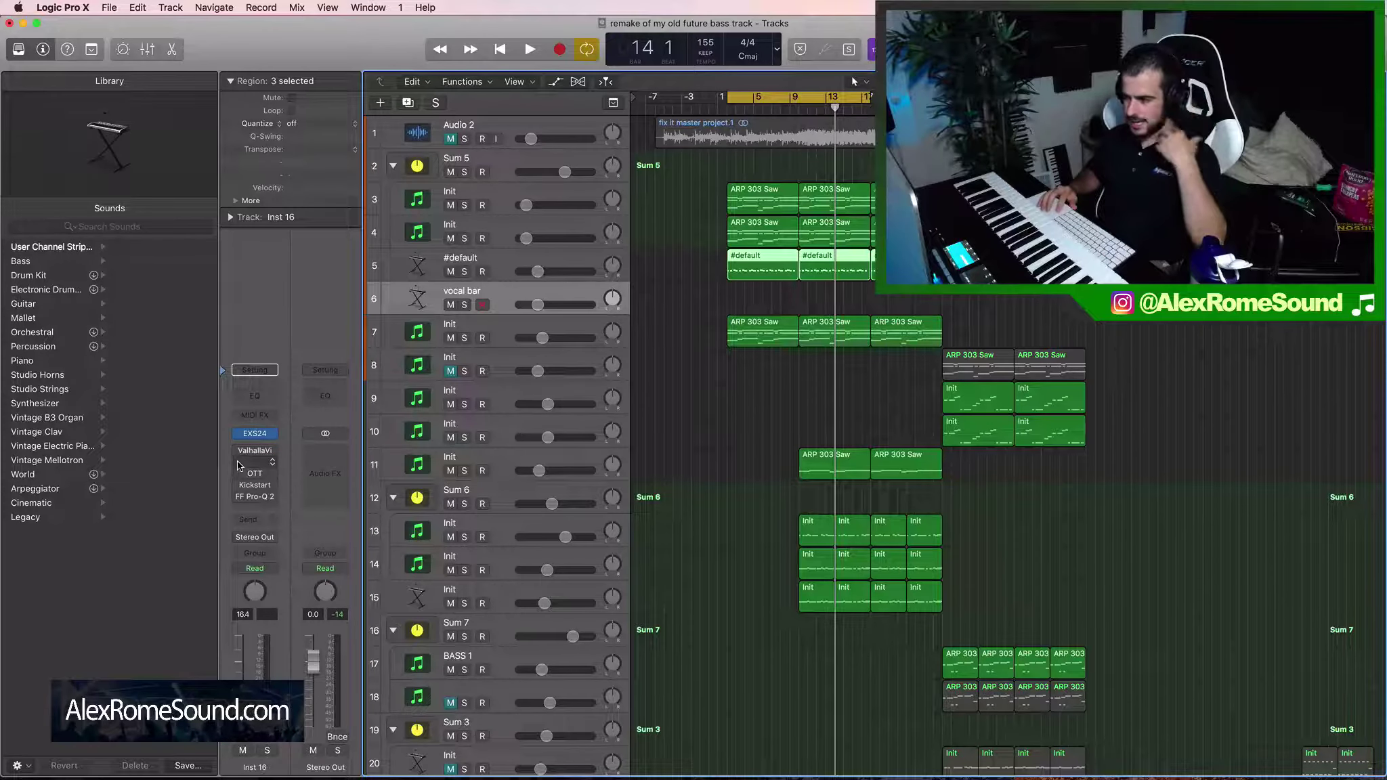
mouse_move(240, 500)
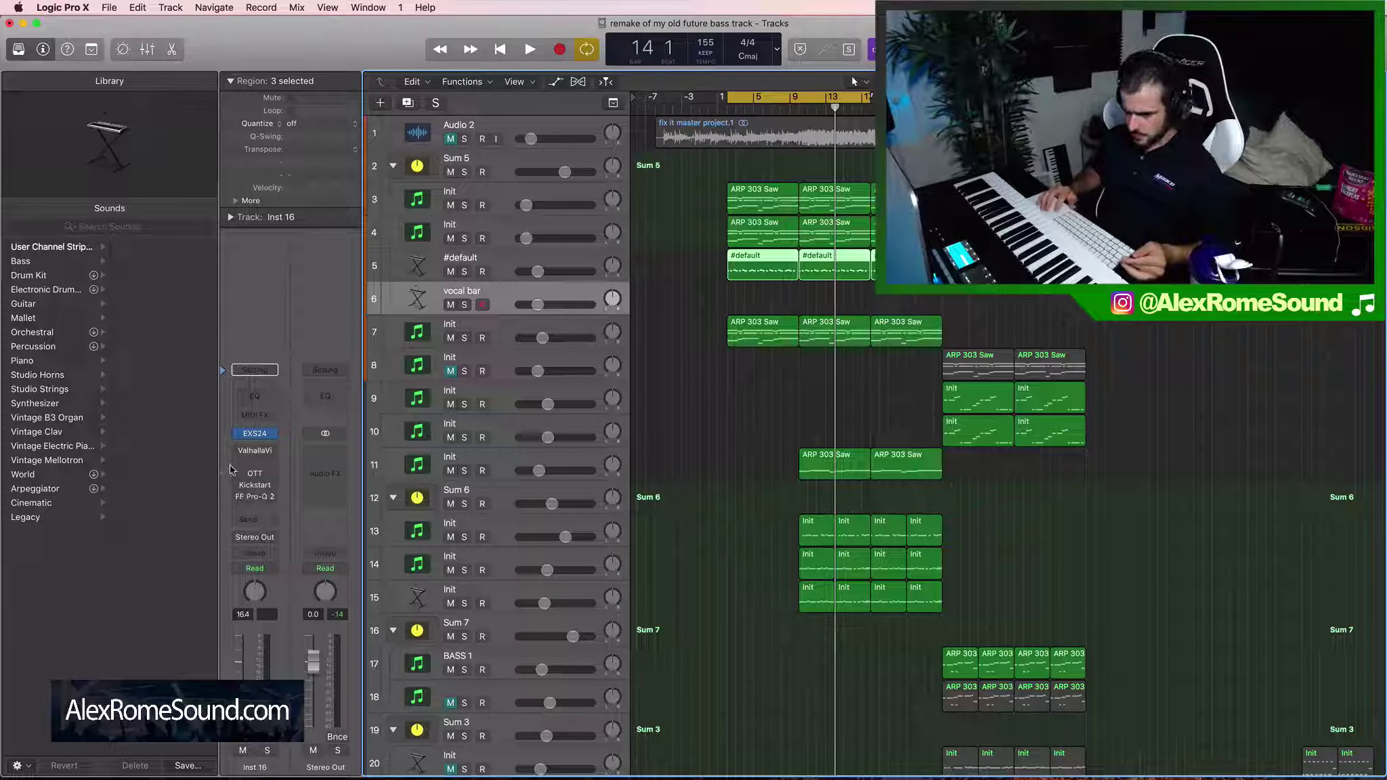
mouse_move(238, 453)
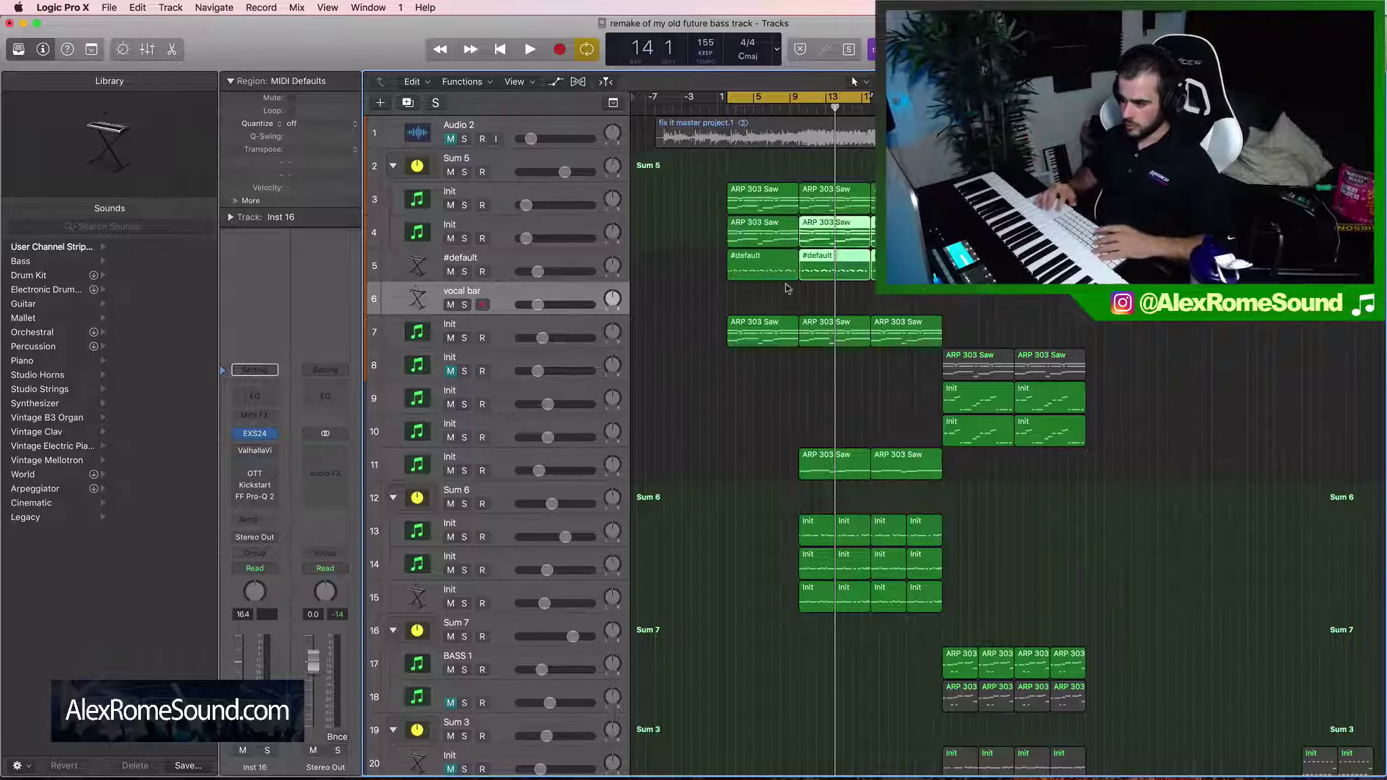
Step: Paste the #default regions onto the vocal bar track without their automation
key(super+v)
click(723, 262)
drag(914, 332, 711, 301)
click(720, 266)
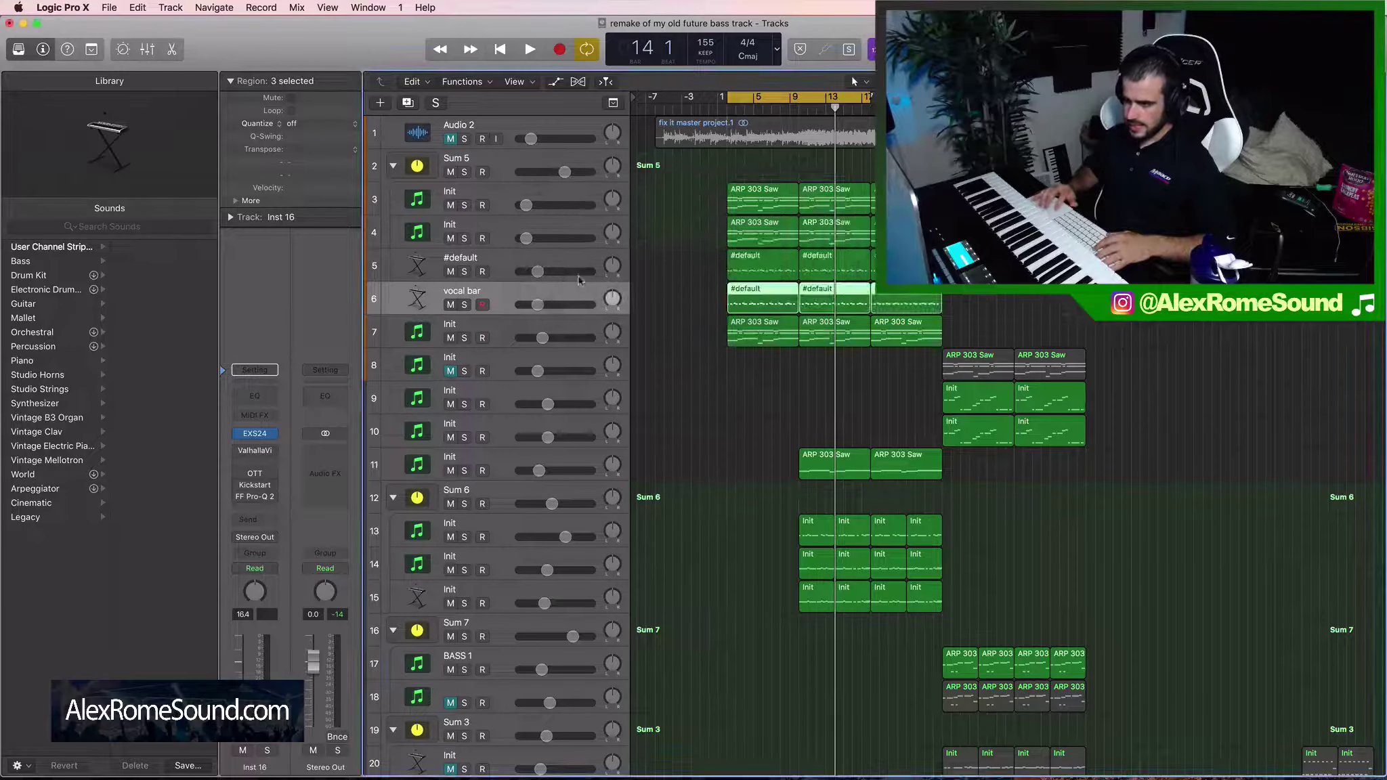
Step: Solo the vocal bar, play from bar 1, and open the first region full-size in the Piano Roll
click(464, 305)
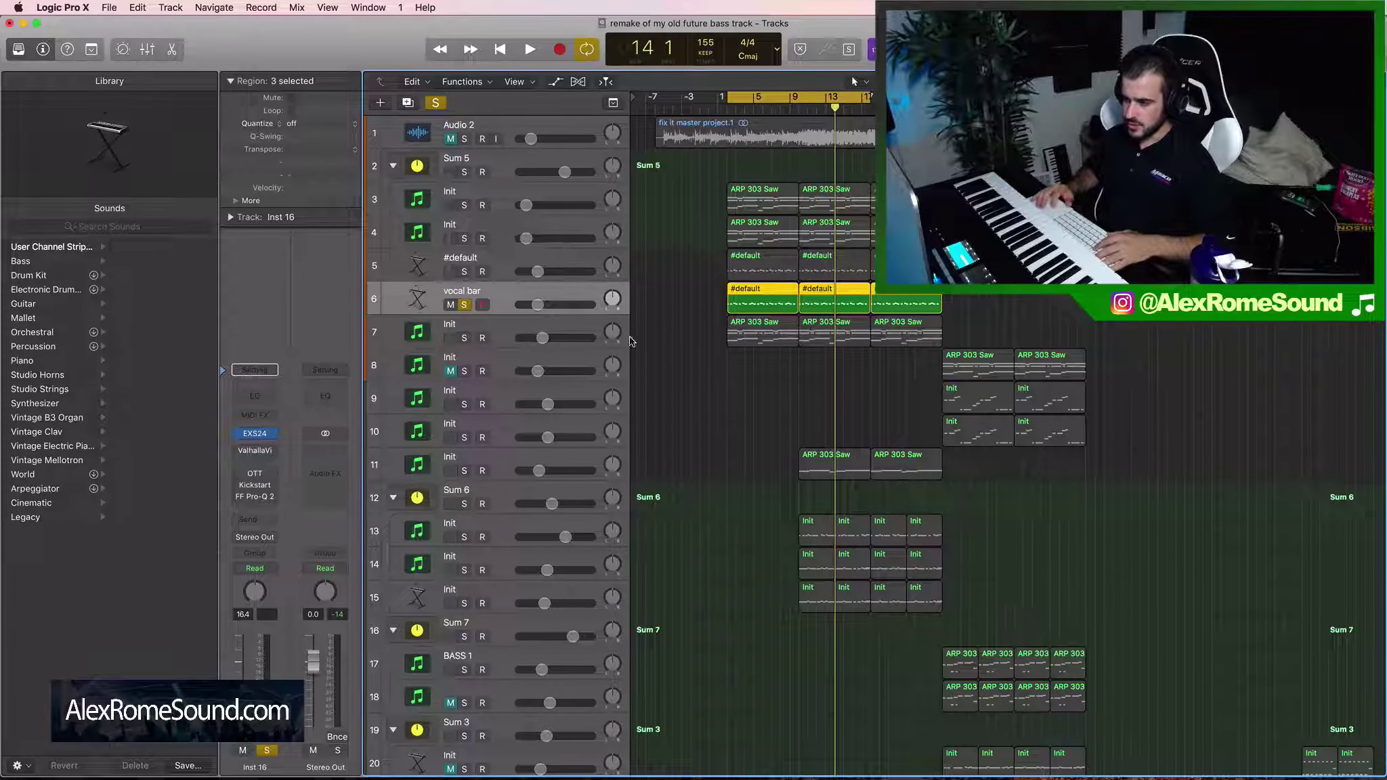
key(Return)
key(space)
key(space)
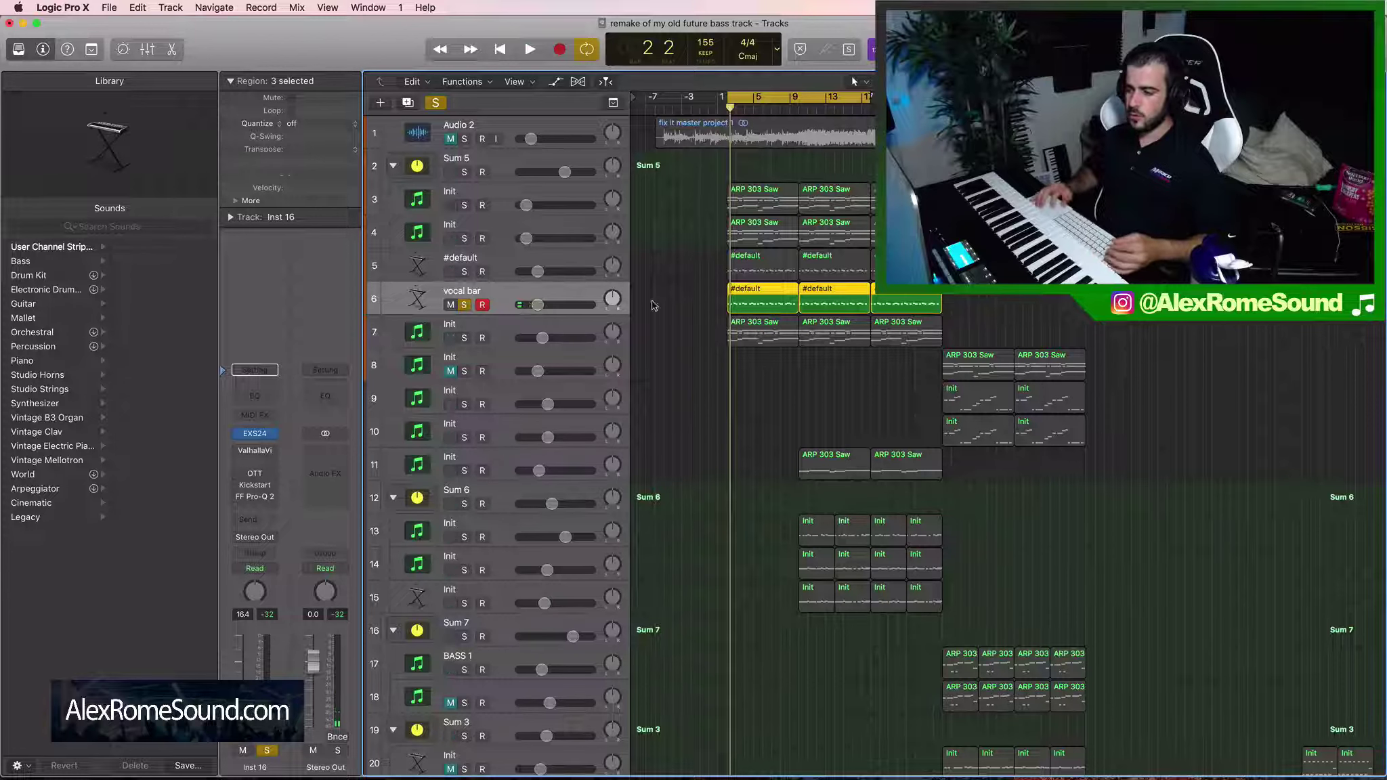
double_click(743, 304)
double_click(753, 491)
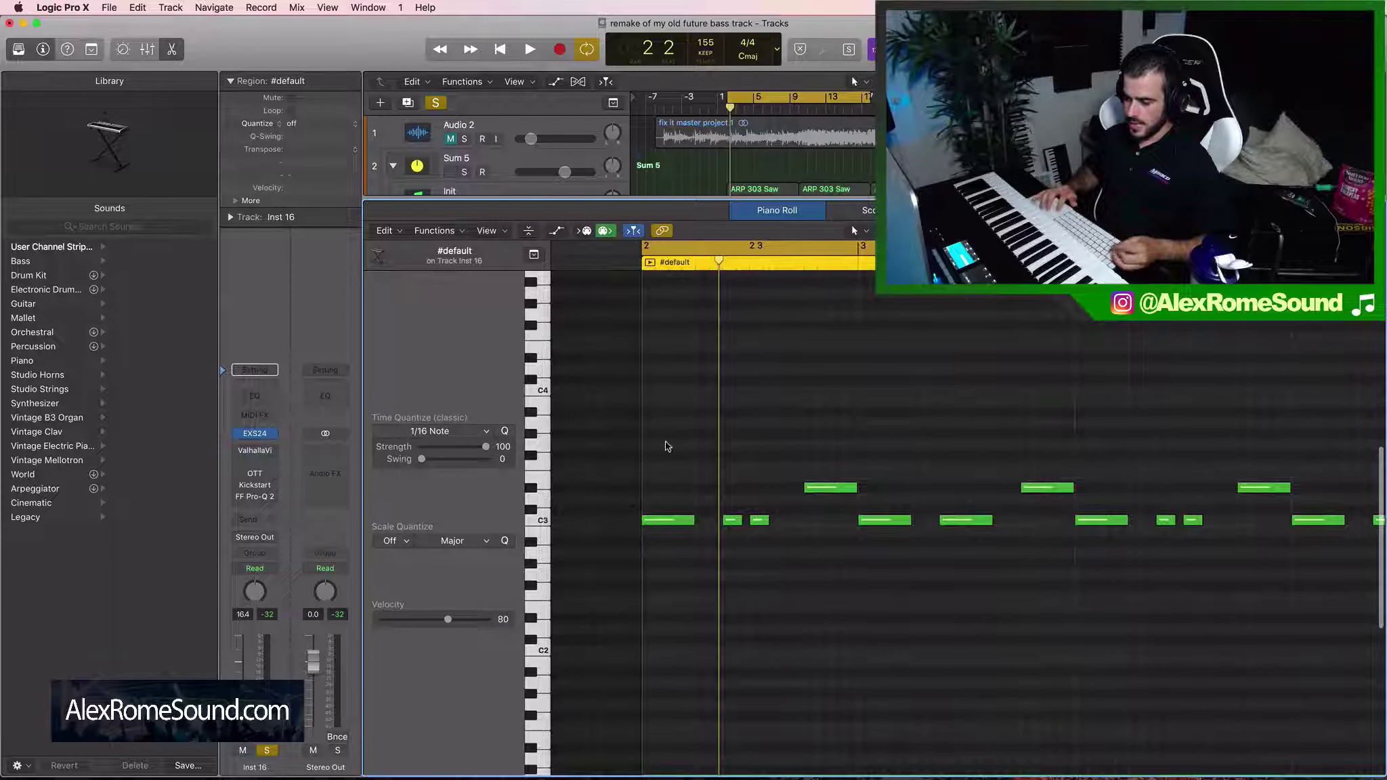
Step: Select the first six notes of the pattern and audition the region
drag(668, 450, 941, 626)
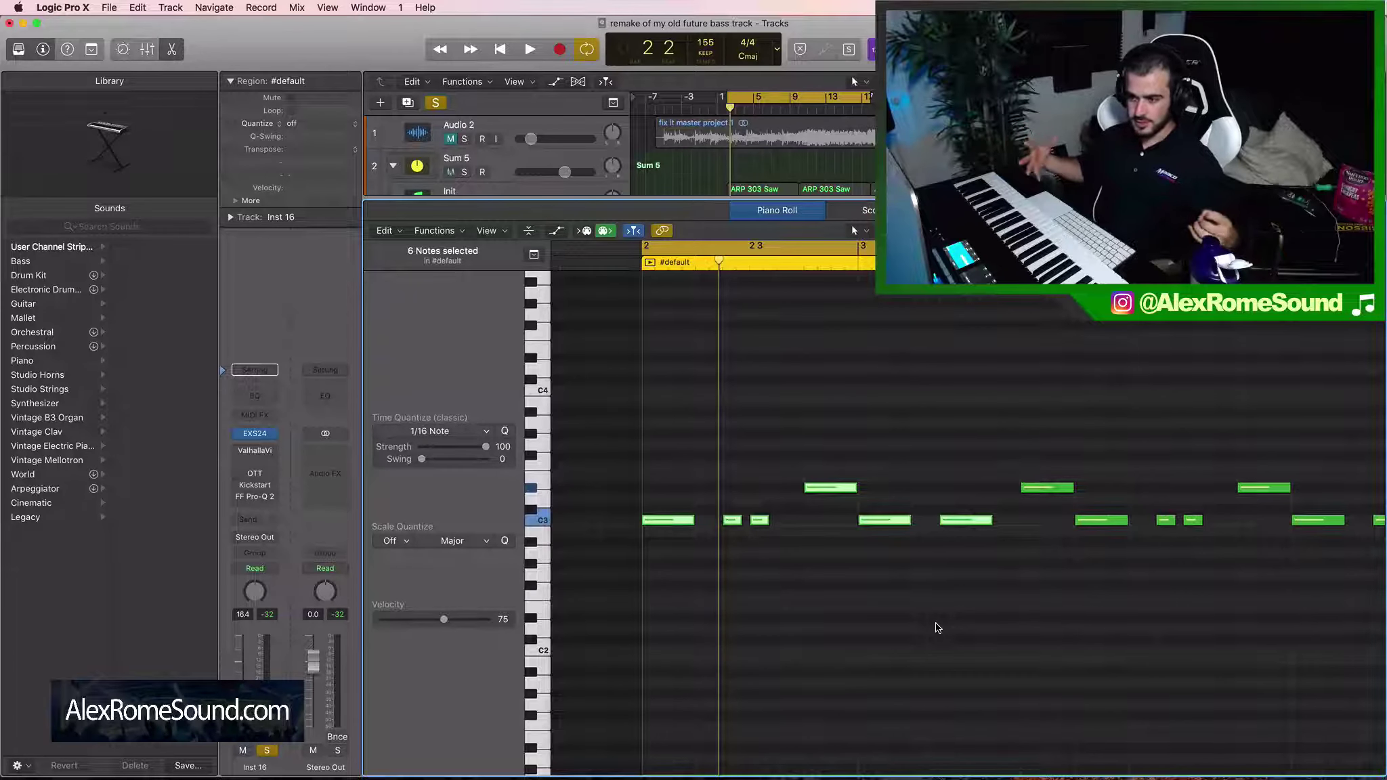
click(901, 635)
key(space)
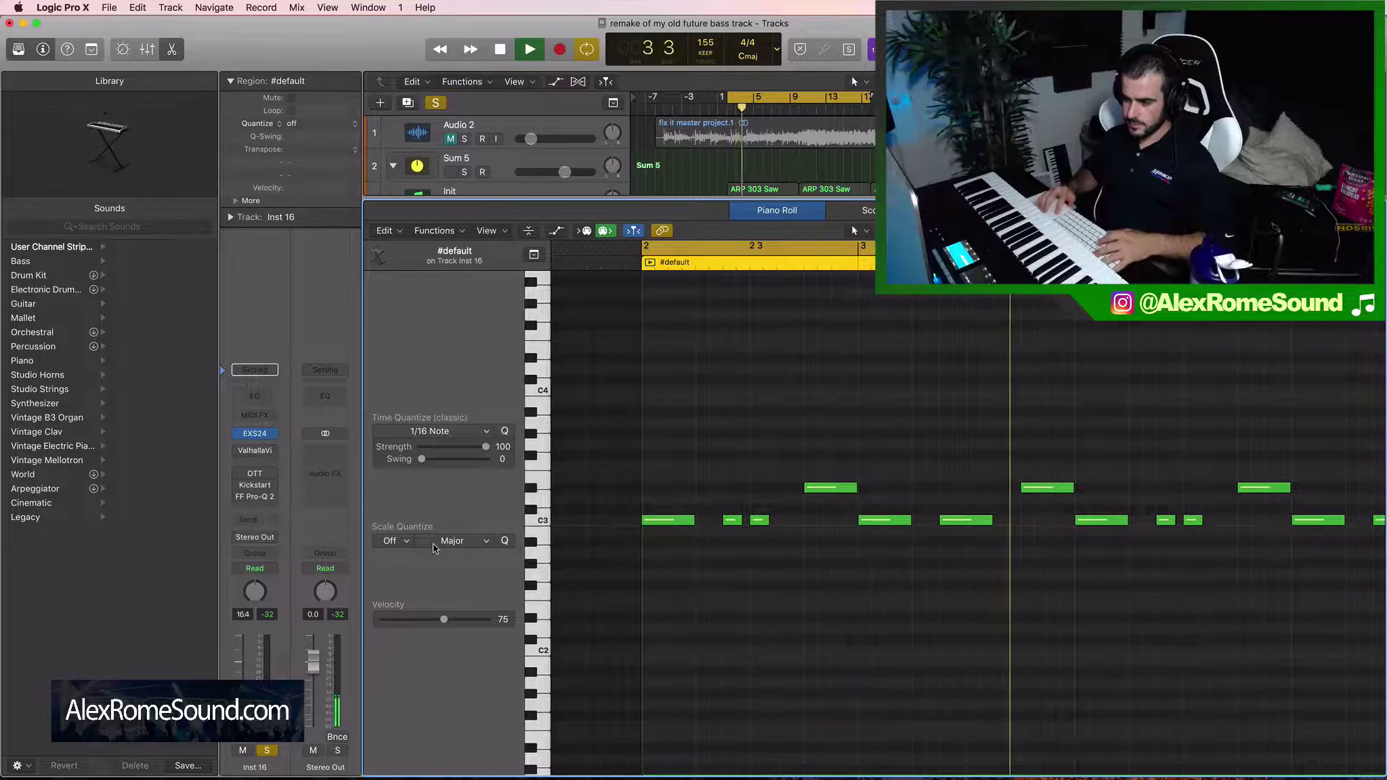
key(space)
Step: Select all C3 notes, then ten pattern notes, audition them, and close the note editor
click(542, 520)
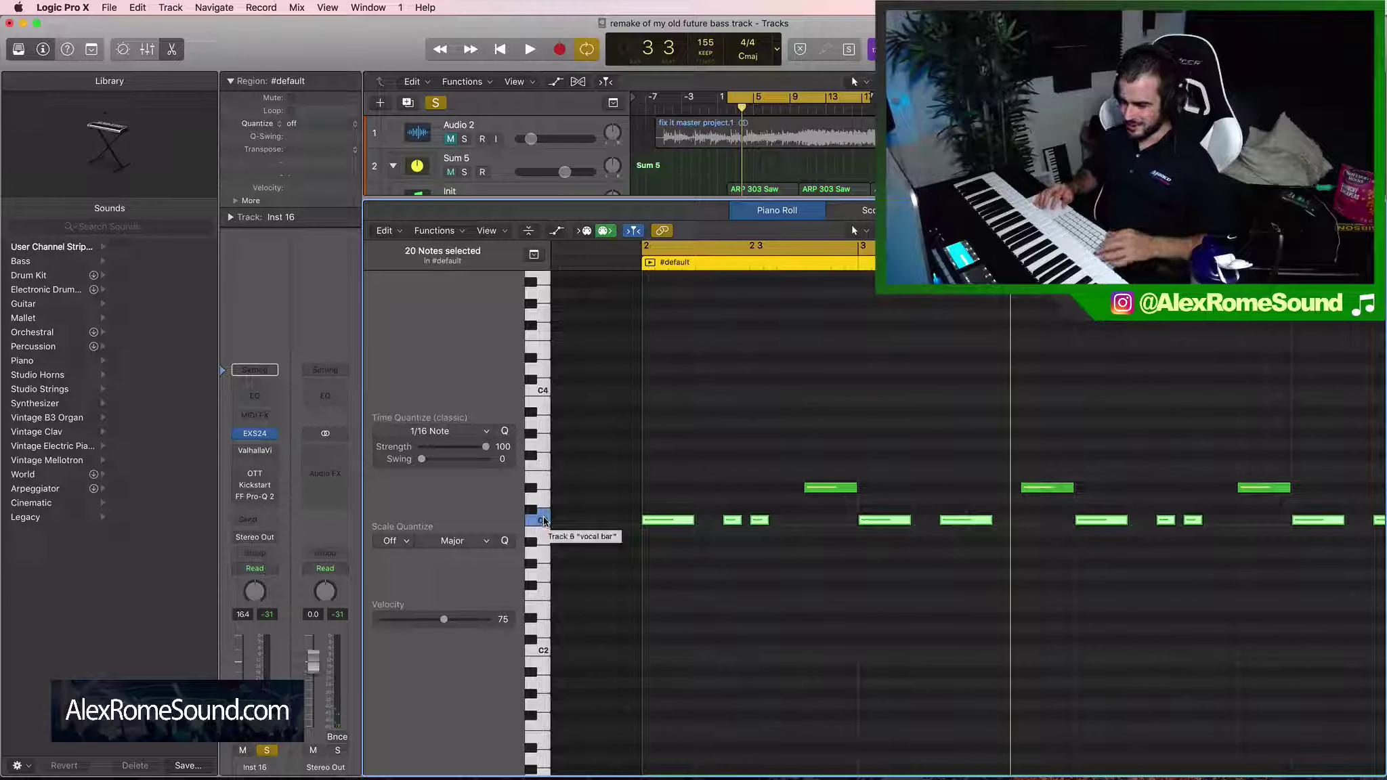
click(684, 469)
drag(684, 468, 1191, 620)
key(space)
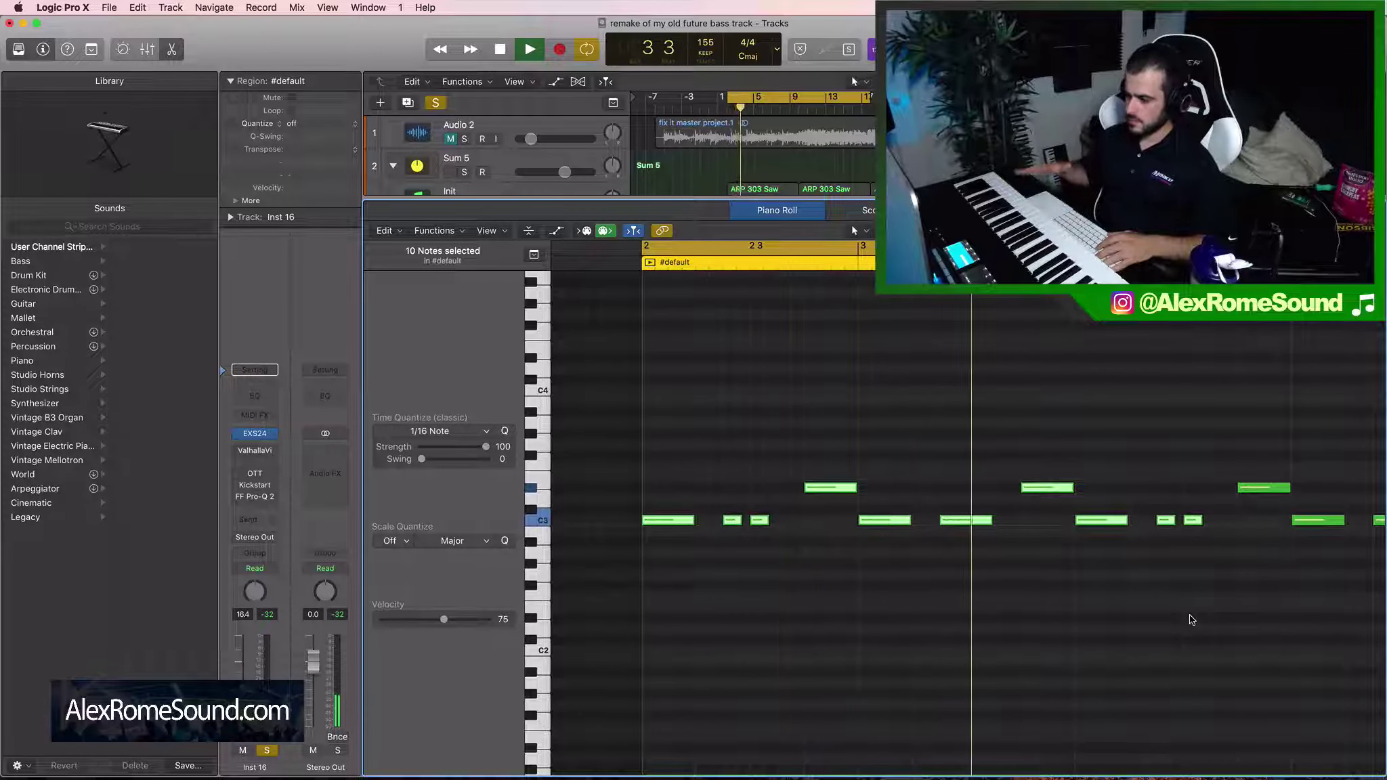
key(space)
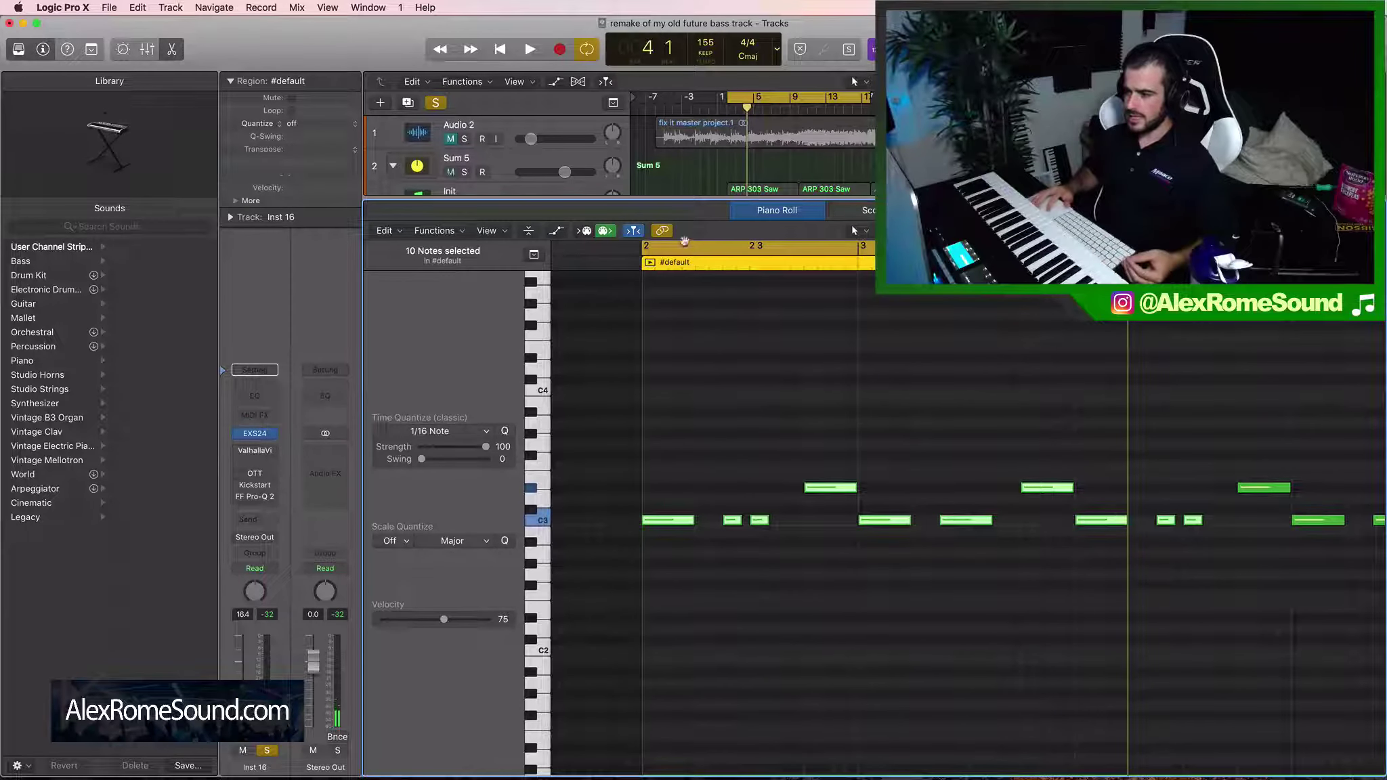
key(e)
click(739, 496)
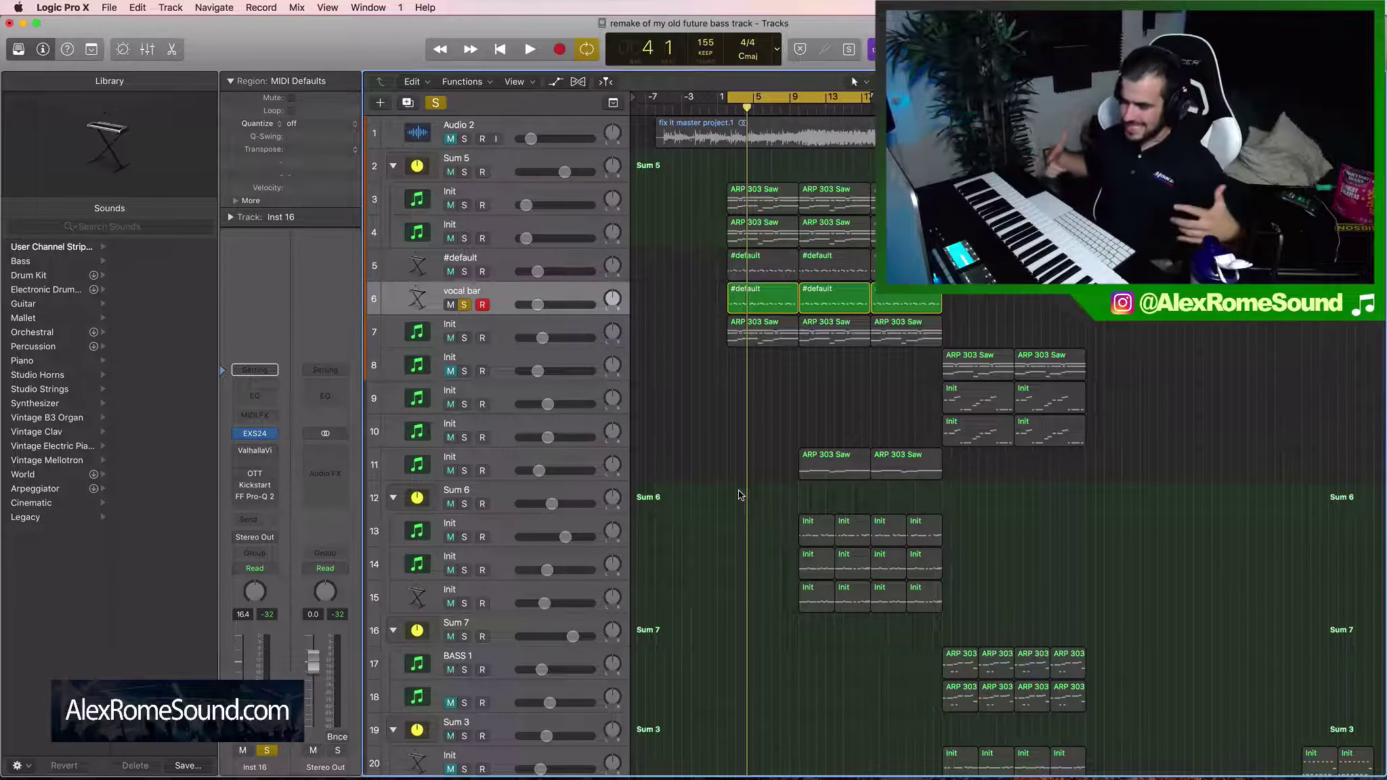
Step: Insert ValhallaVintageVerb (Stereo) from Audio Units > Valhalla DSP, LLC in Inst 16's Audio FX slot
click(273, 455)
mouse_move(325, 723)
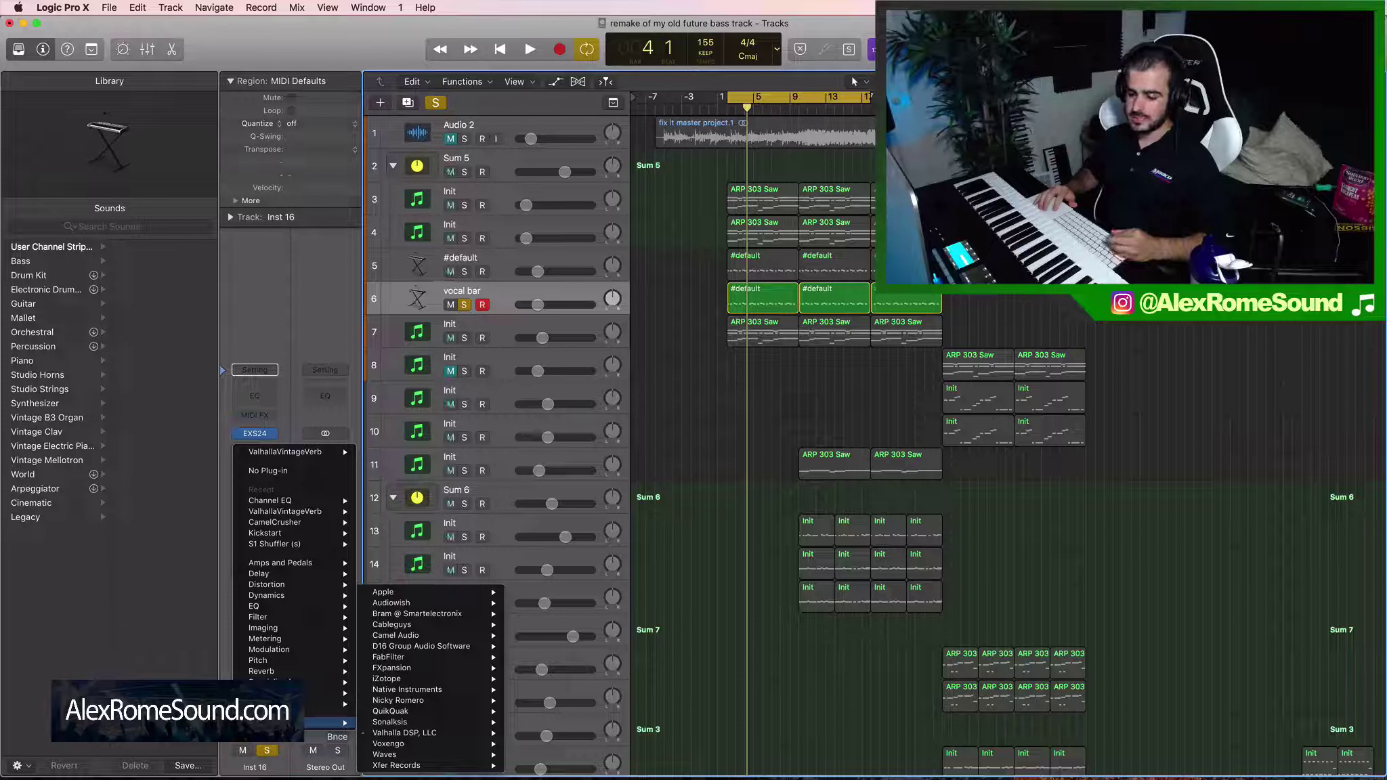
mouse_move(310, 673)
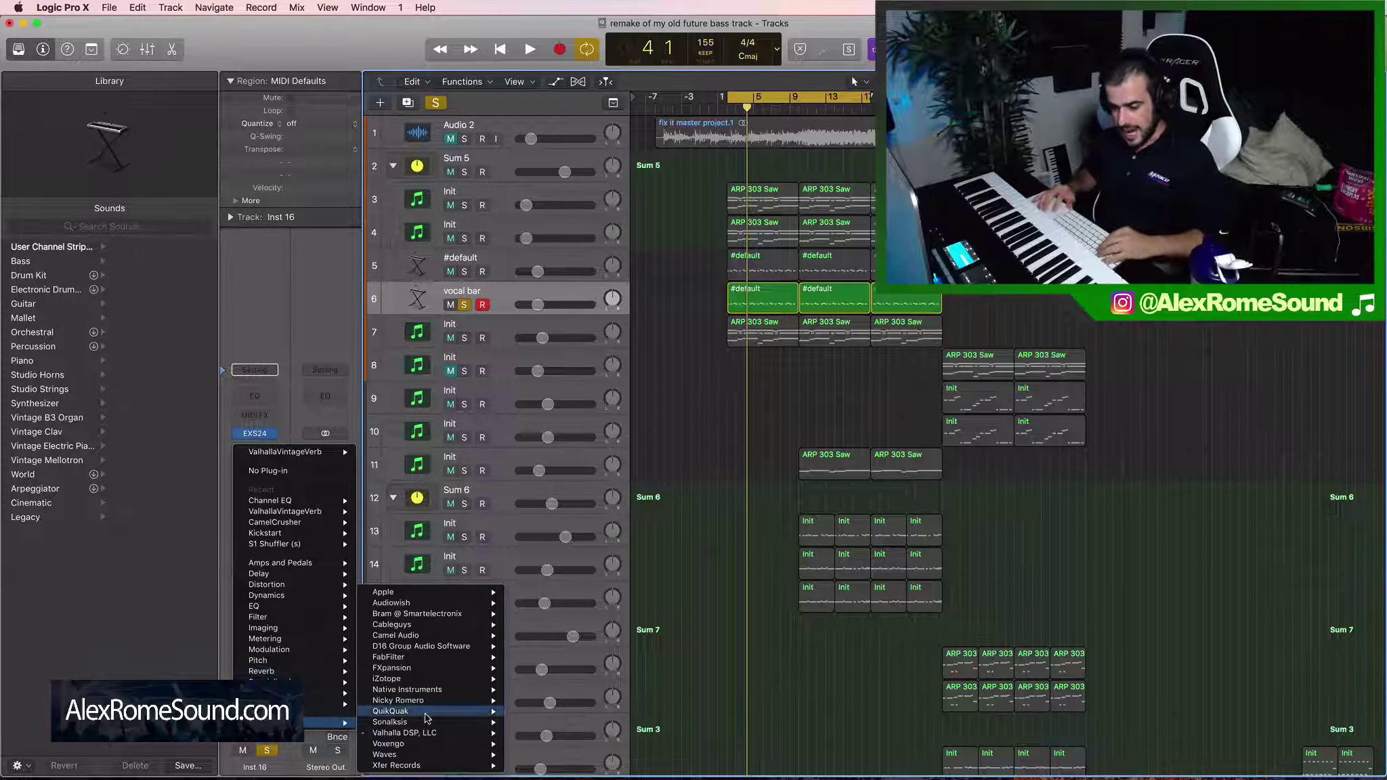
mouse_move(465, 738)
mouse_move(576, 734)
click(643, 735)
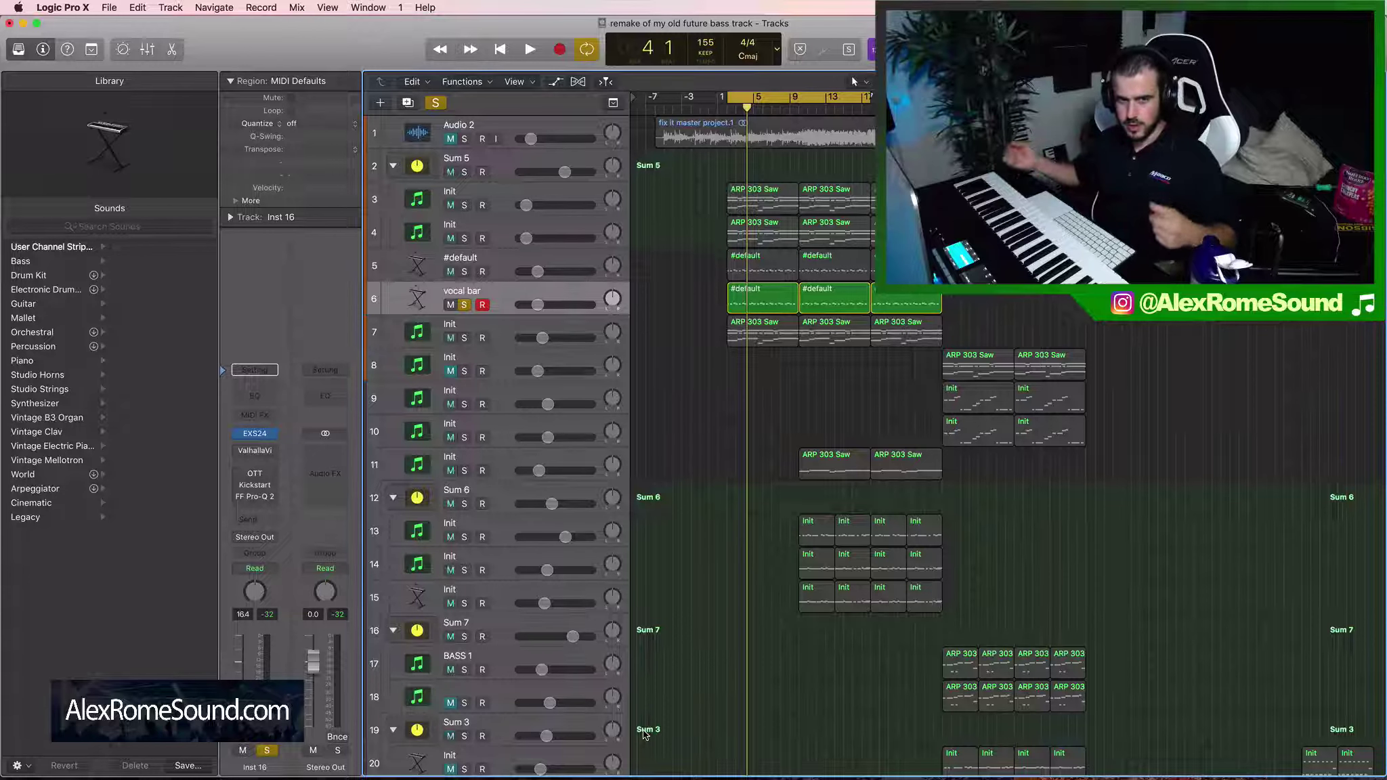
Step: Set ValhallaVintageVerb's Mix to 73.2% and Decay to about 6.47 s, then close it
click(255, 450)
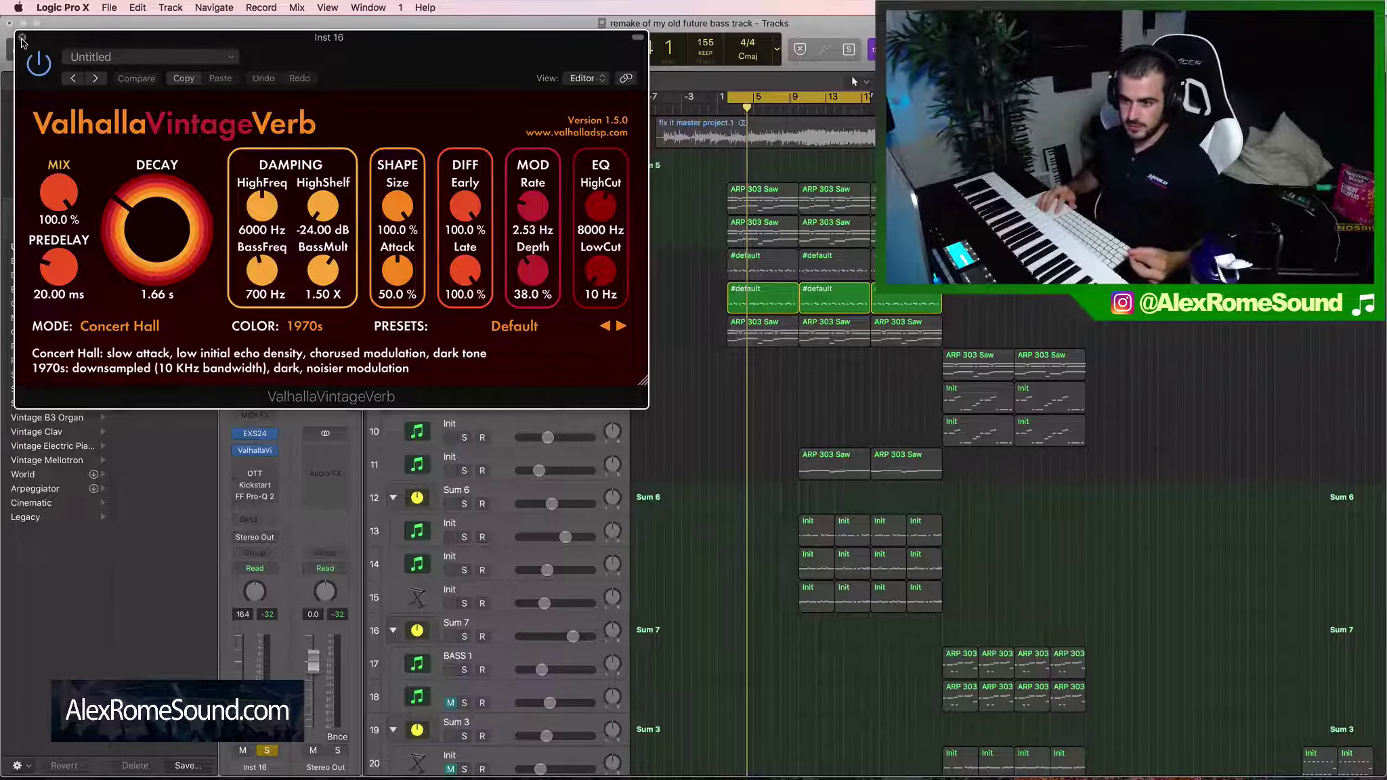
key(super+w)
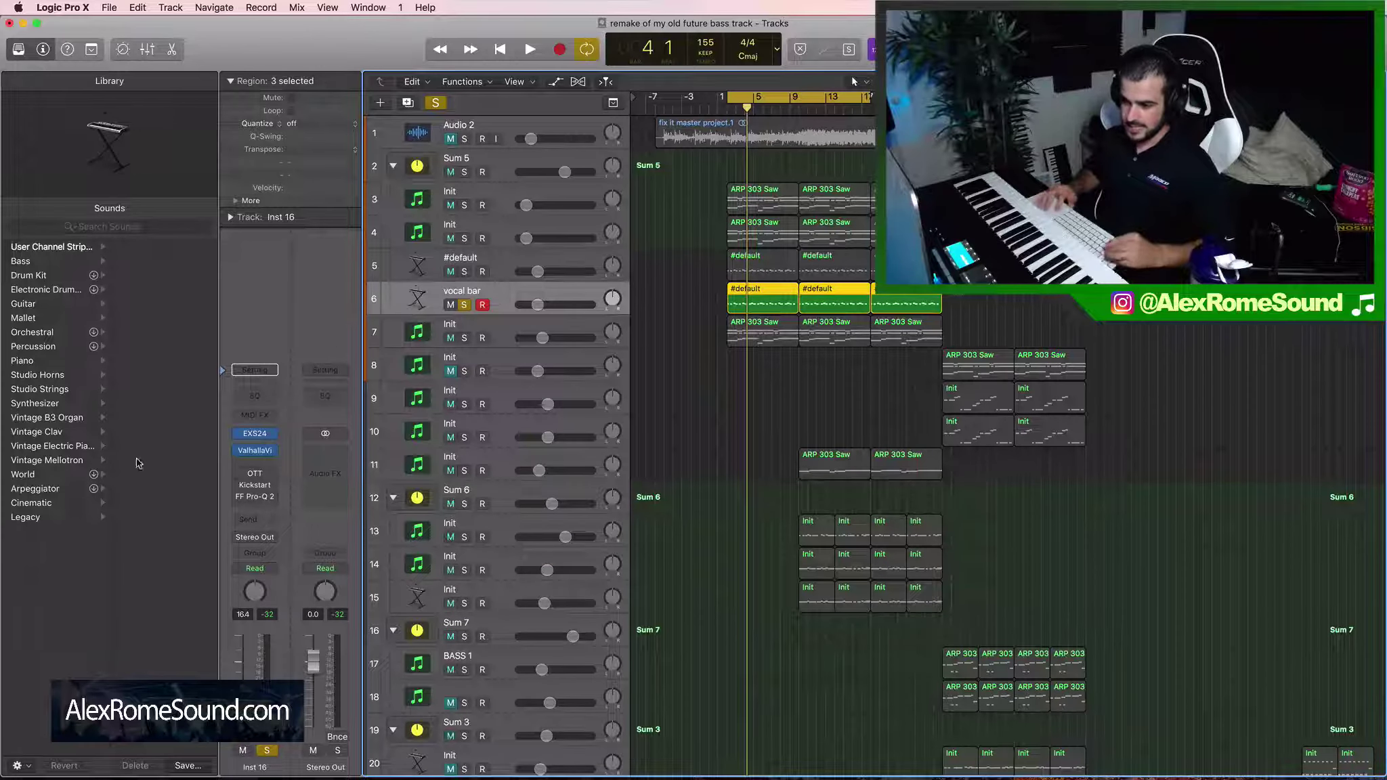
click(254, 450)
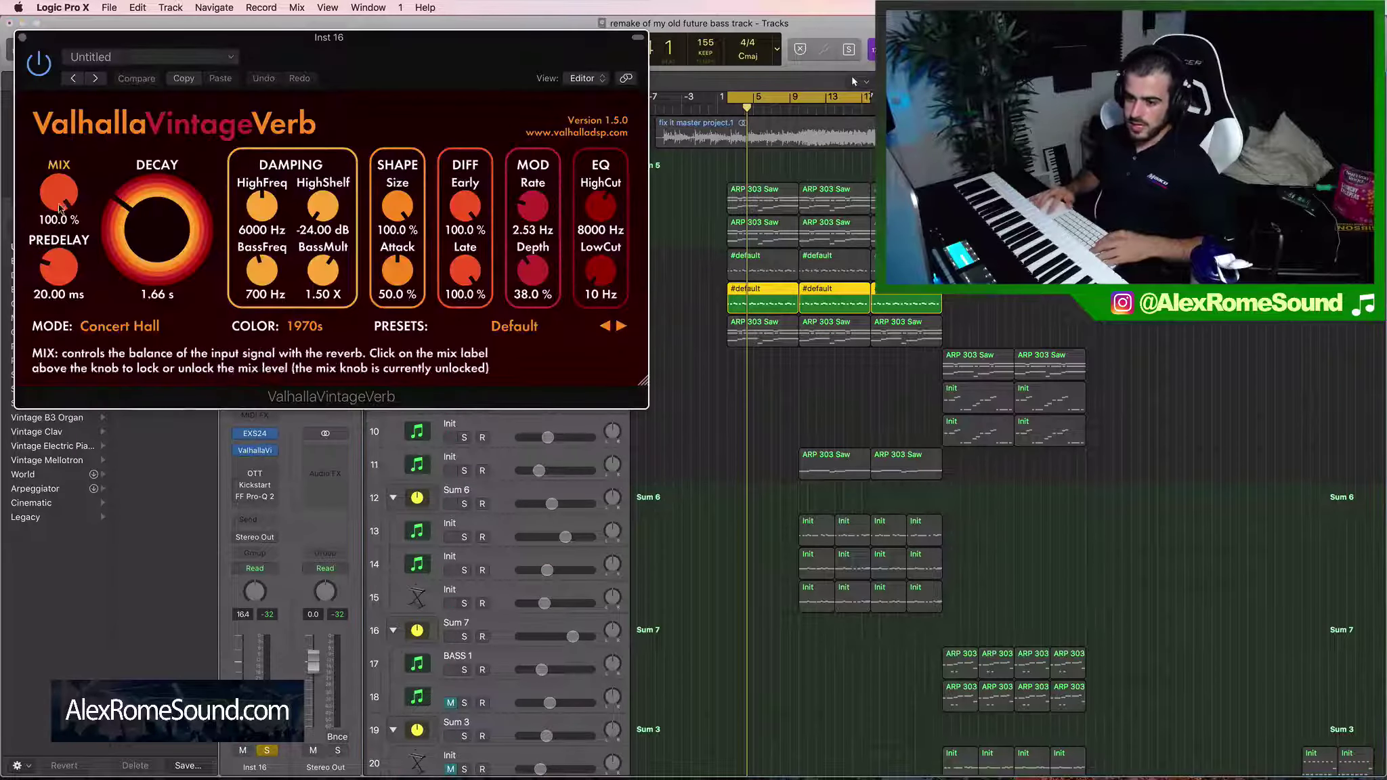
drag(58, 199, 76, 90)
mouse_move(70, 193)
mouse_down()
mouse_move(71, 160)
mouse_move(72, 178)
mouse_up()
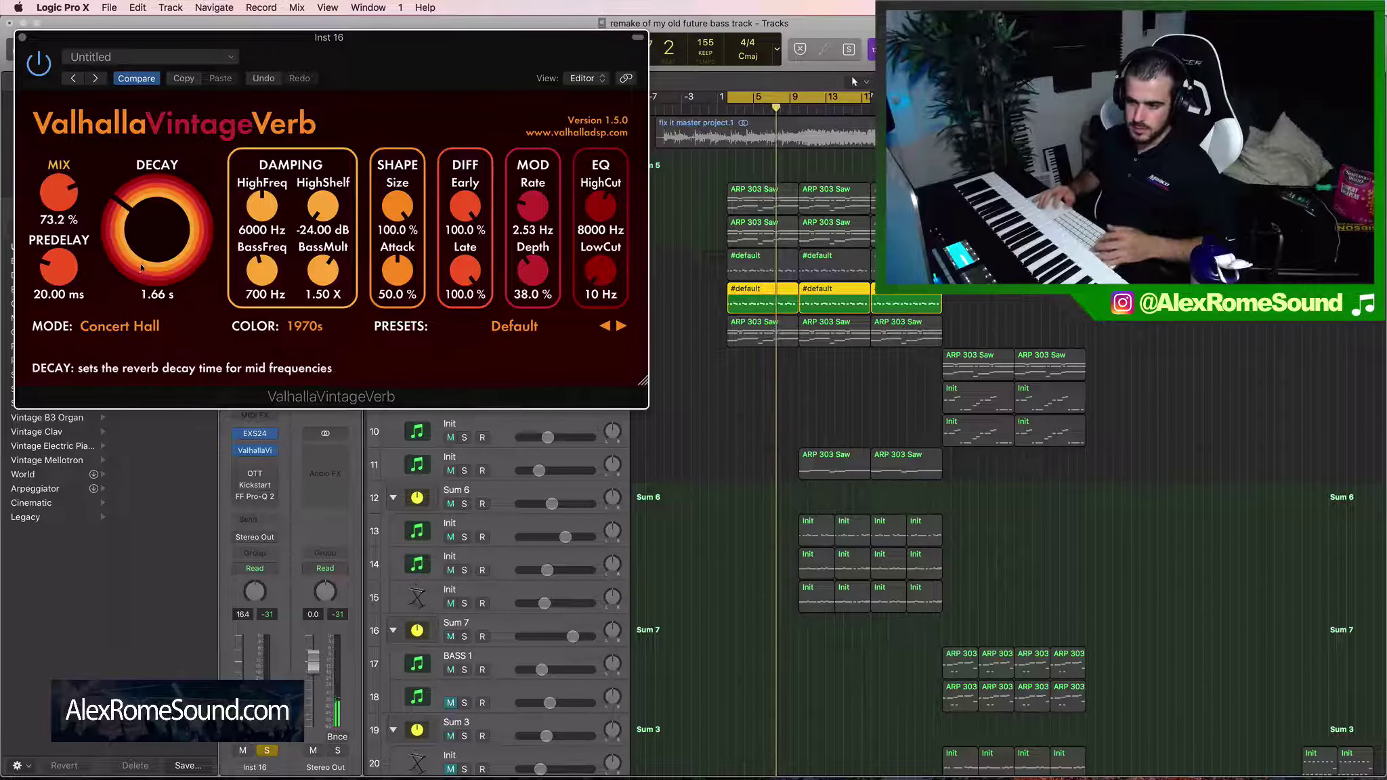
drag(157, 252, 160, 210)
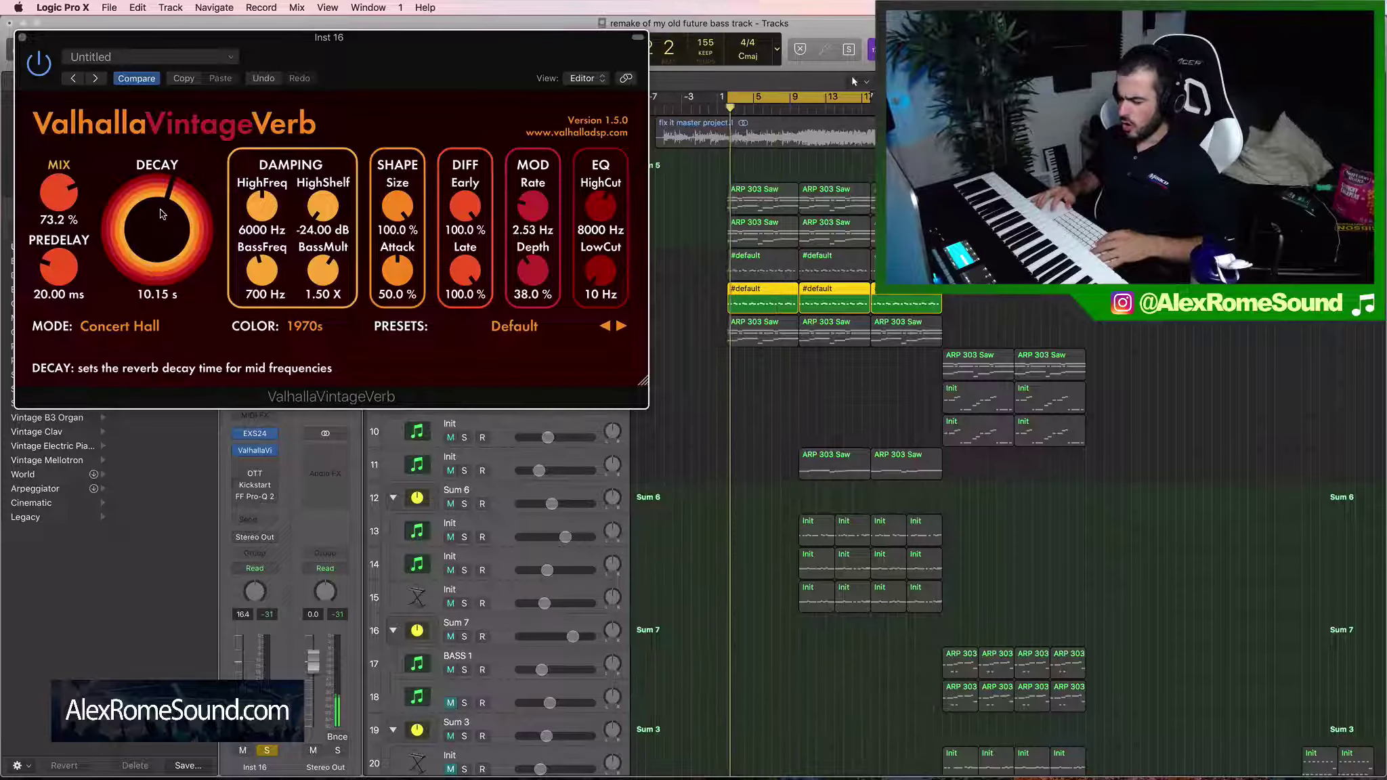
drag(161, 214, 162, 228)
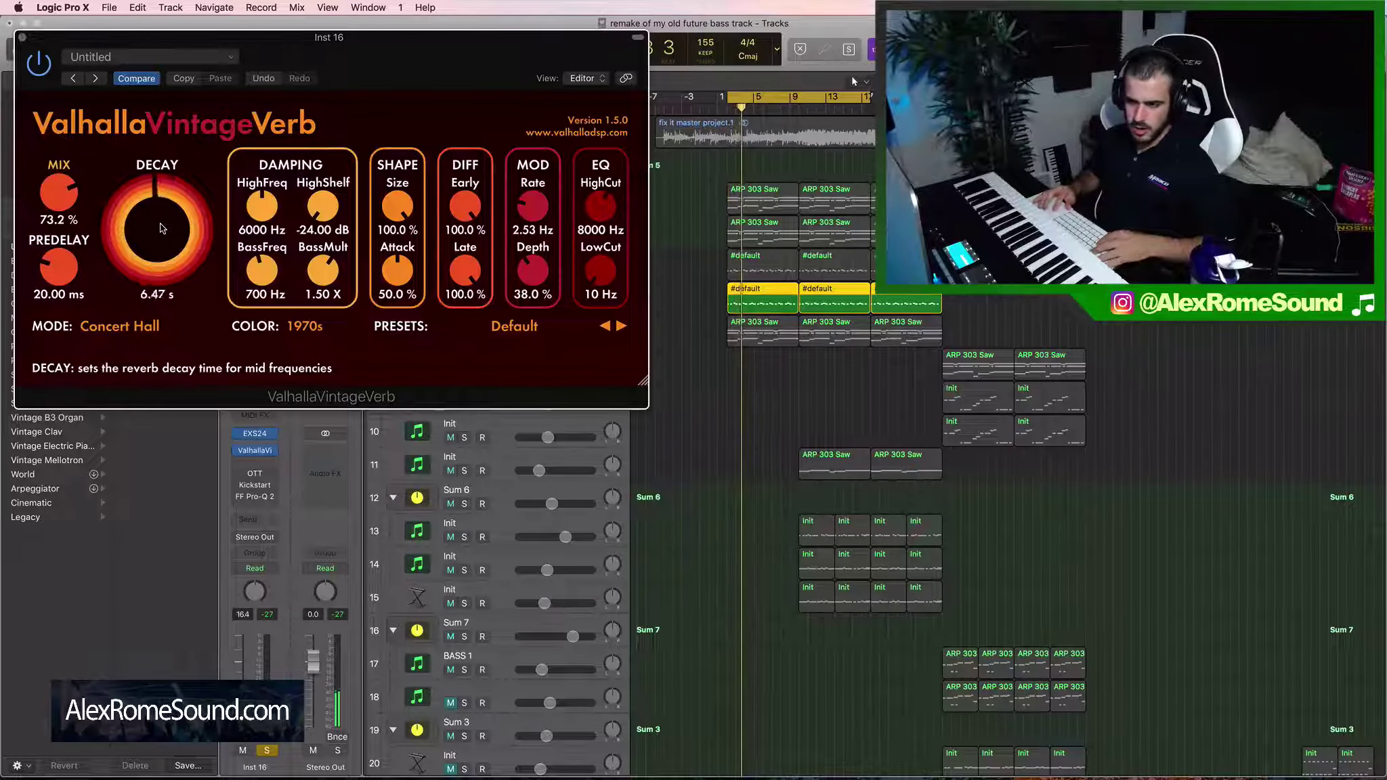
click(22, 37)
key(space)
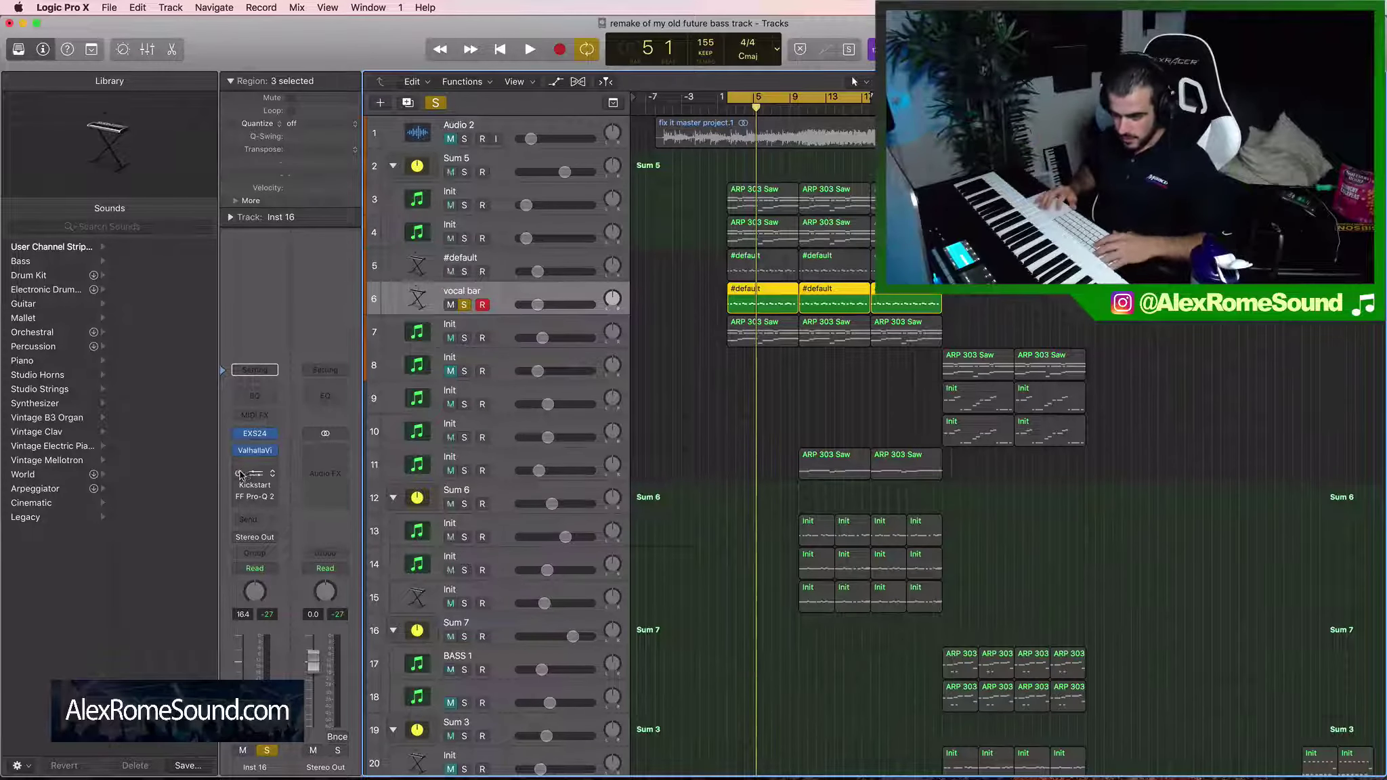
click(256, 473)
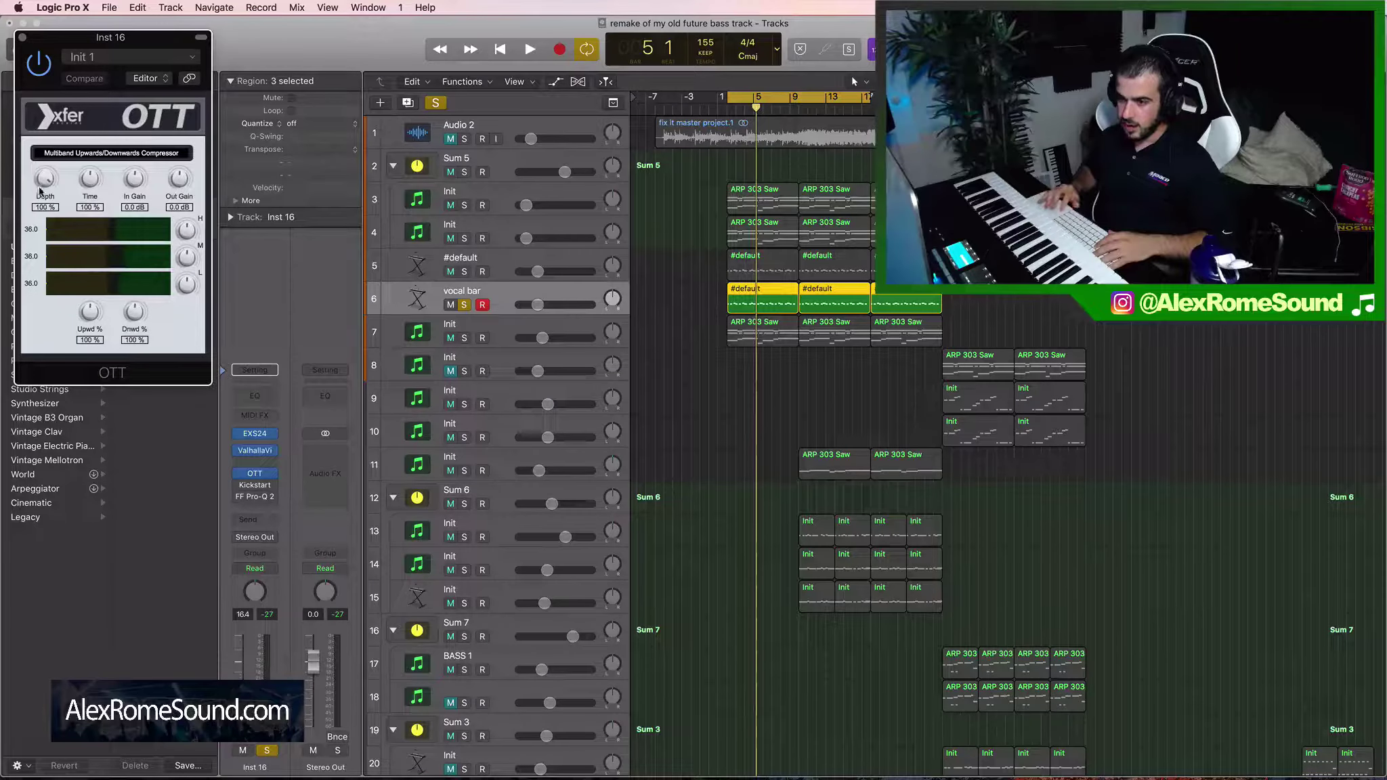
key(space)
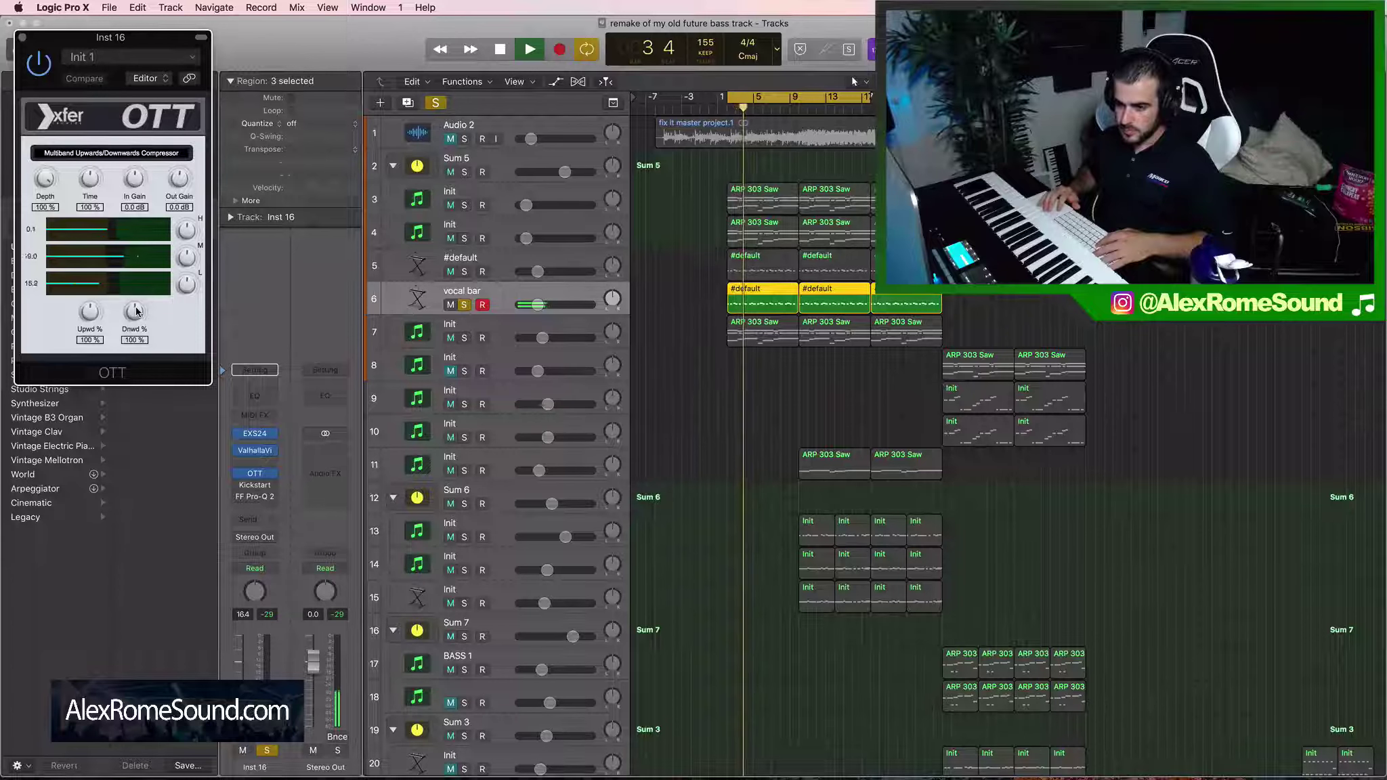
key(space)
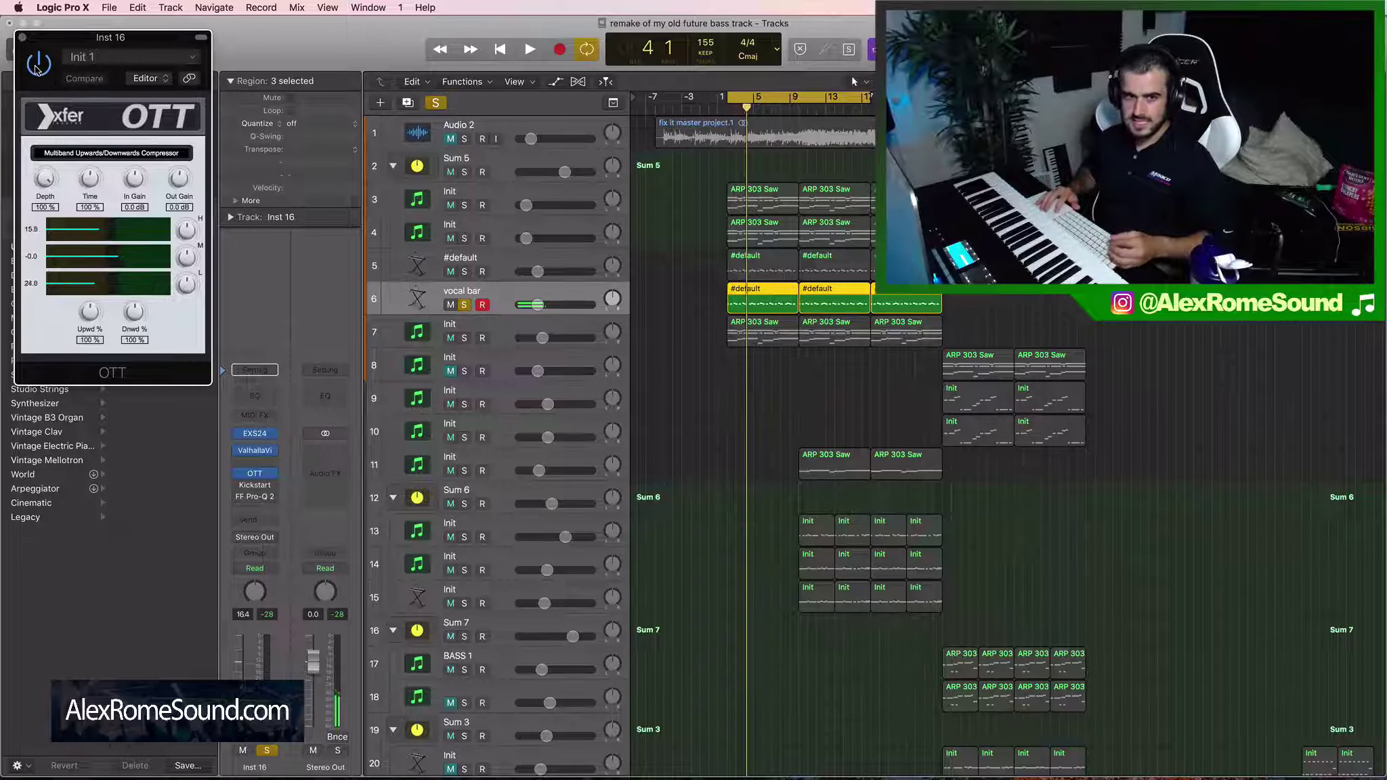
click(36, 68)
key(space)
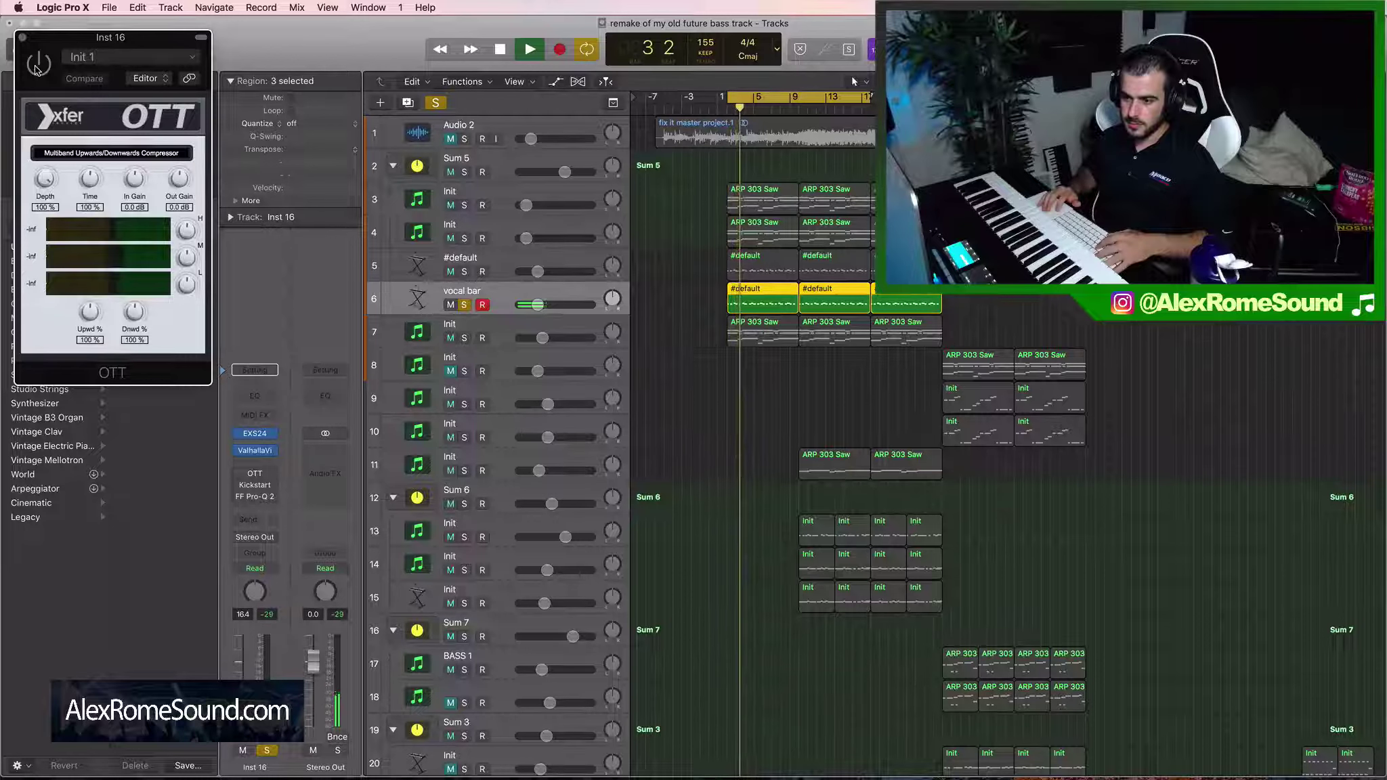
click(36, 68)
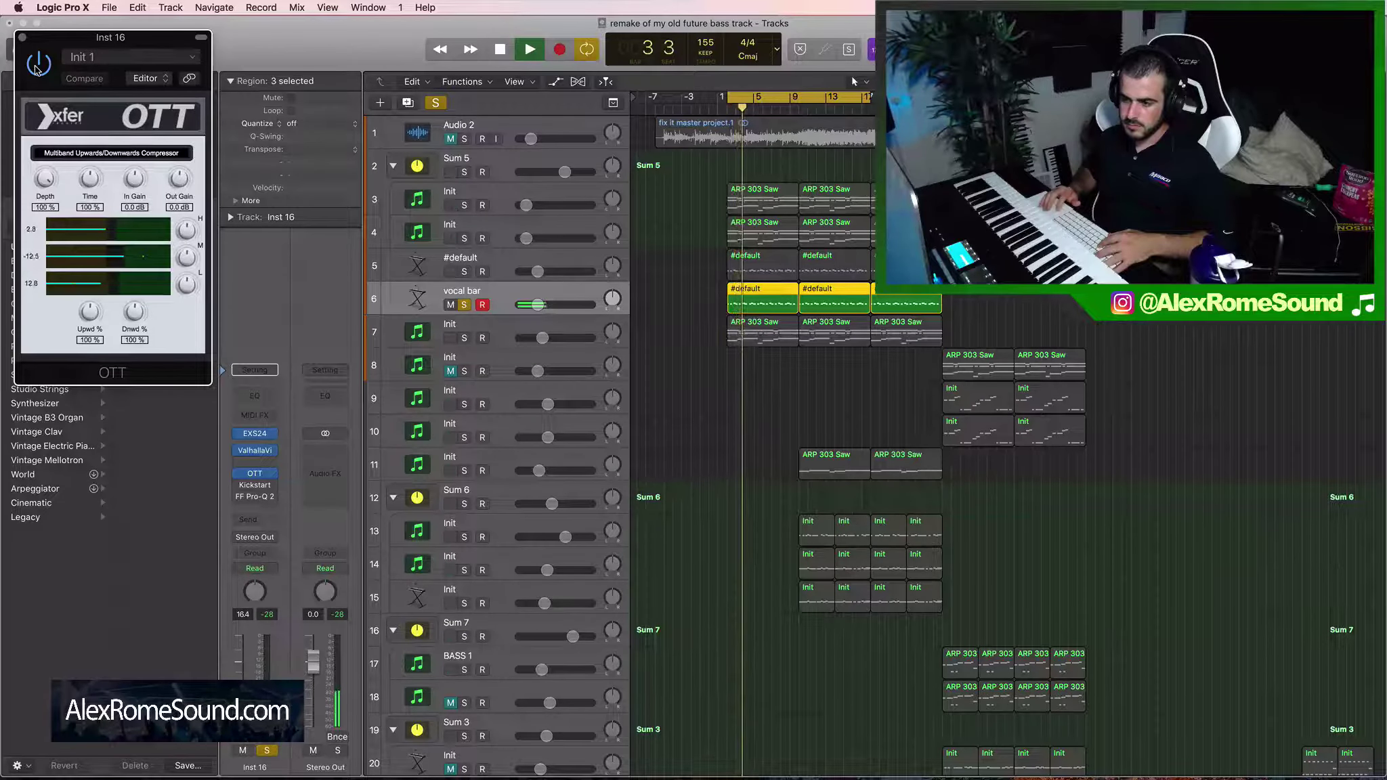
key(space)
click(22, 37)
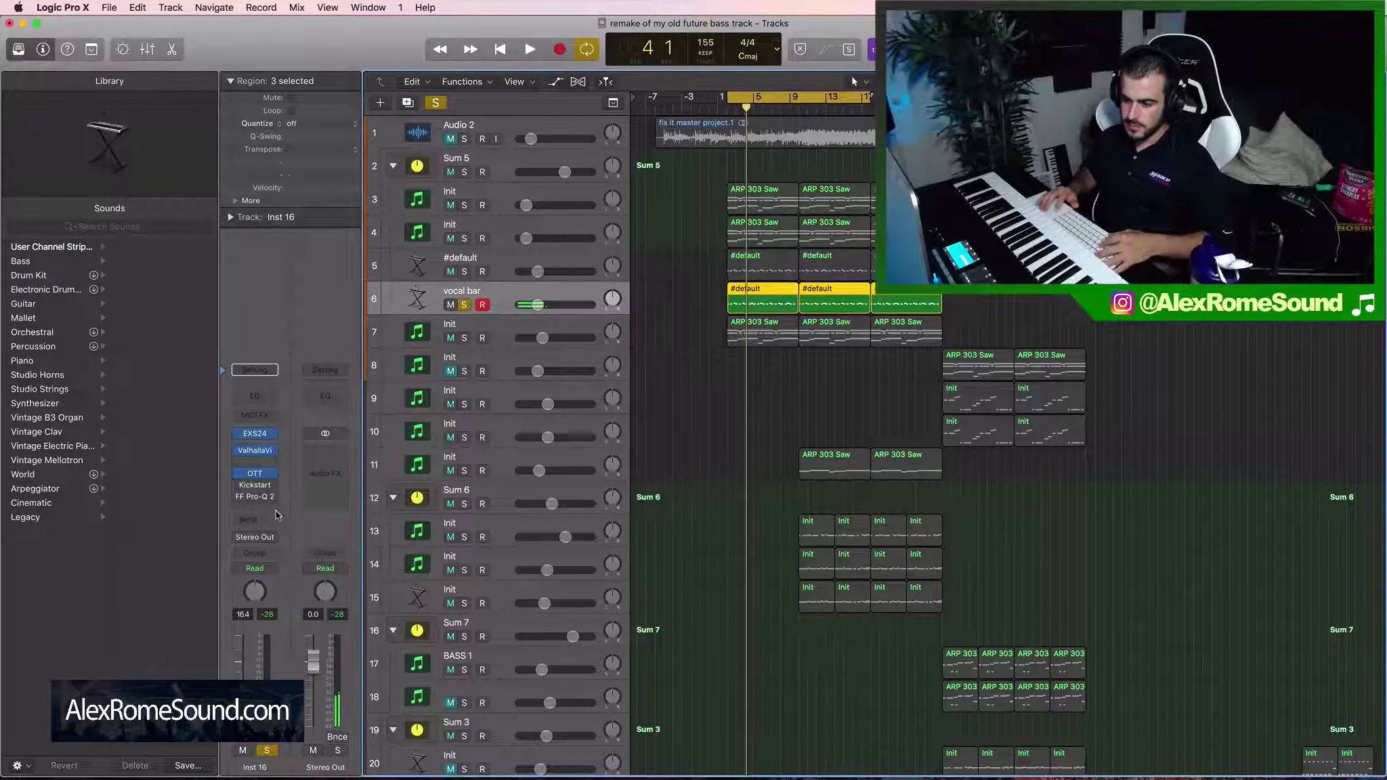
click(256, 451)
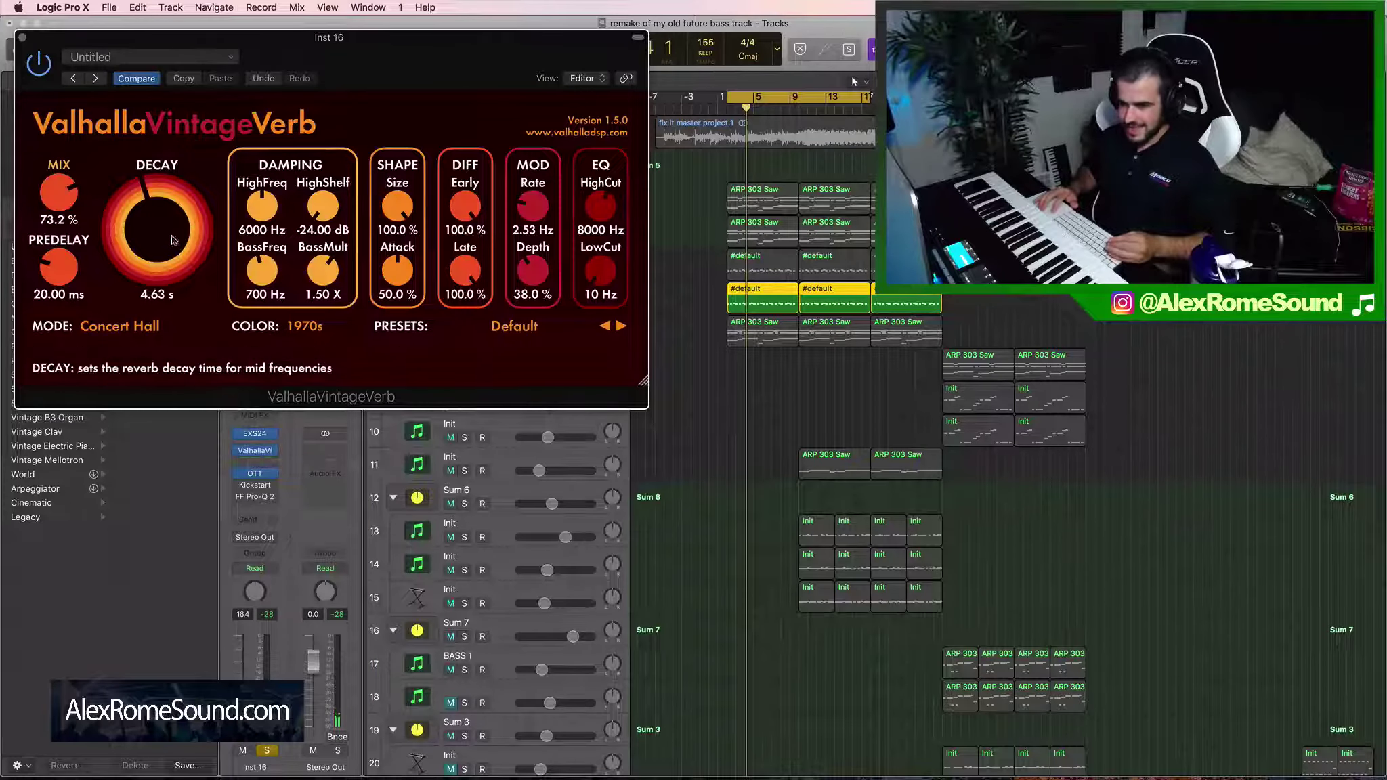
click(256, 451)
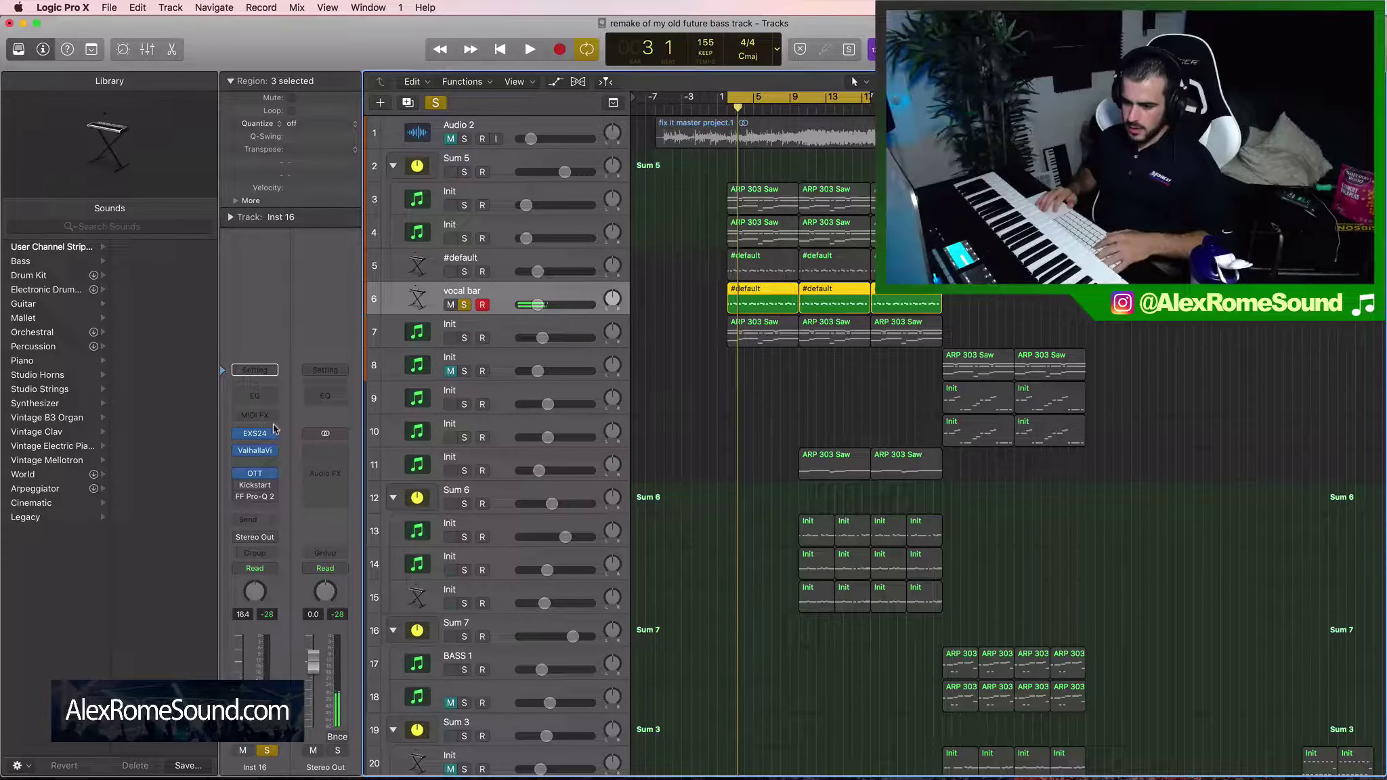
click(257, 488)
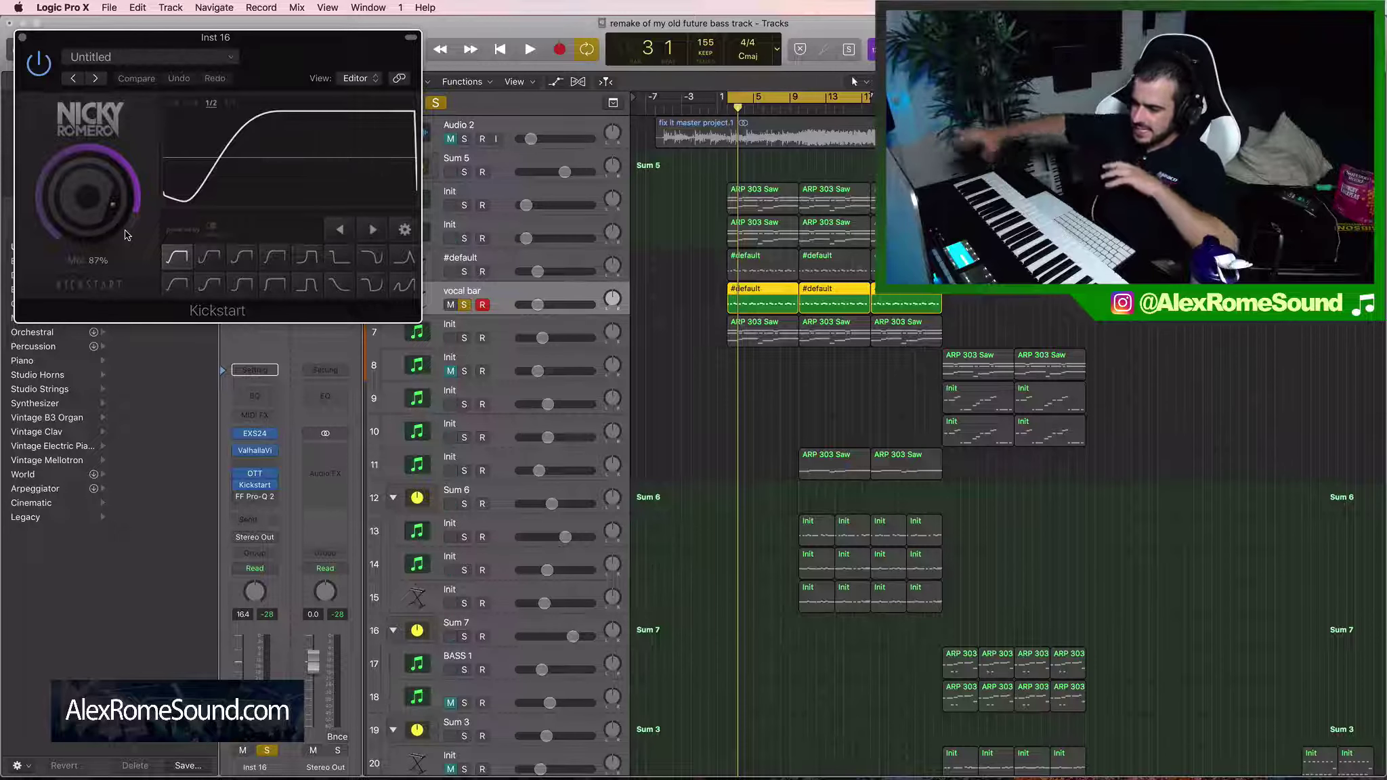
click(921, 304)
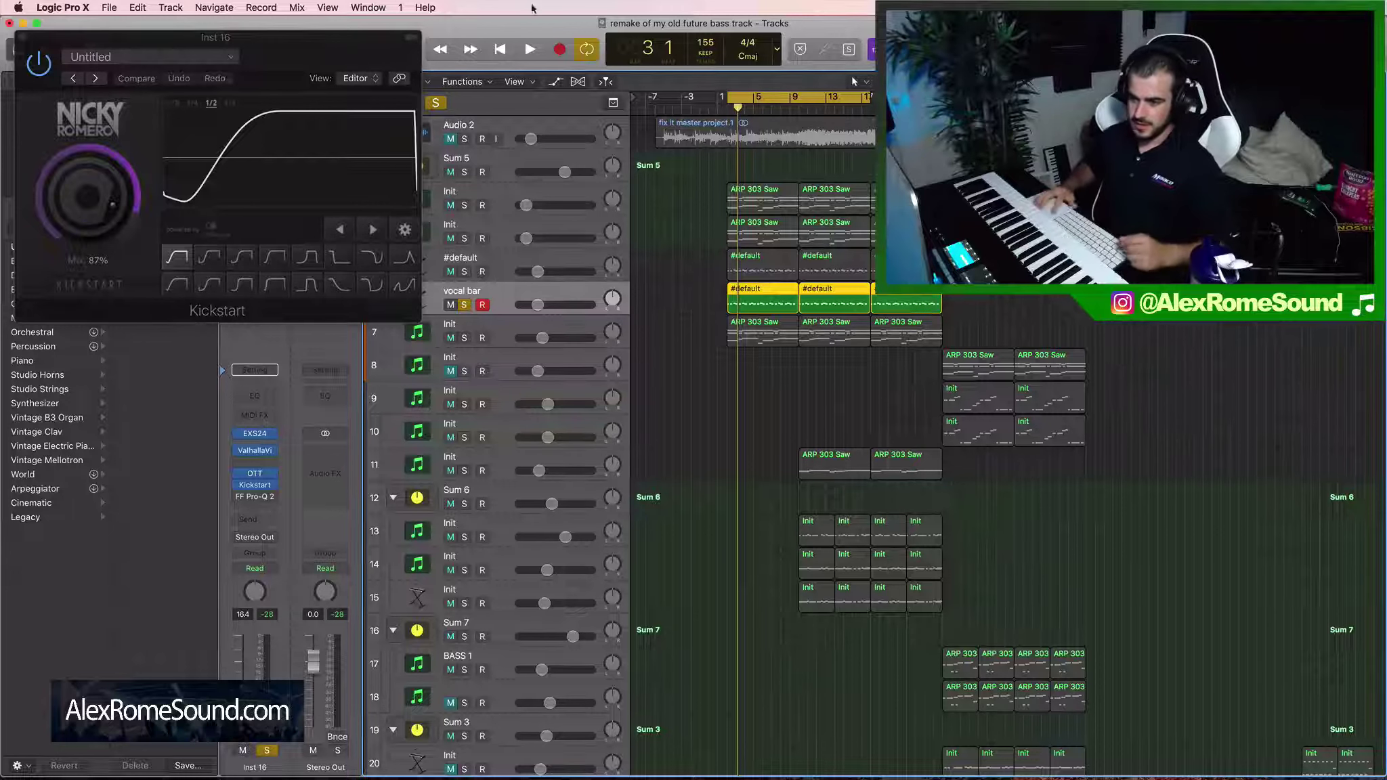
Step: Close Kickstart and play back the vocal bar briefly to hear the ducked pad
click(20, 39)
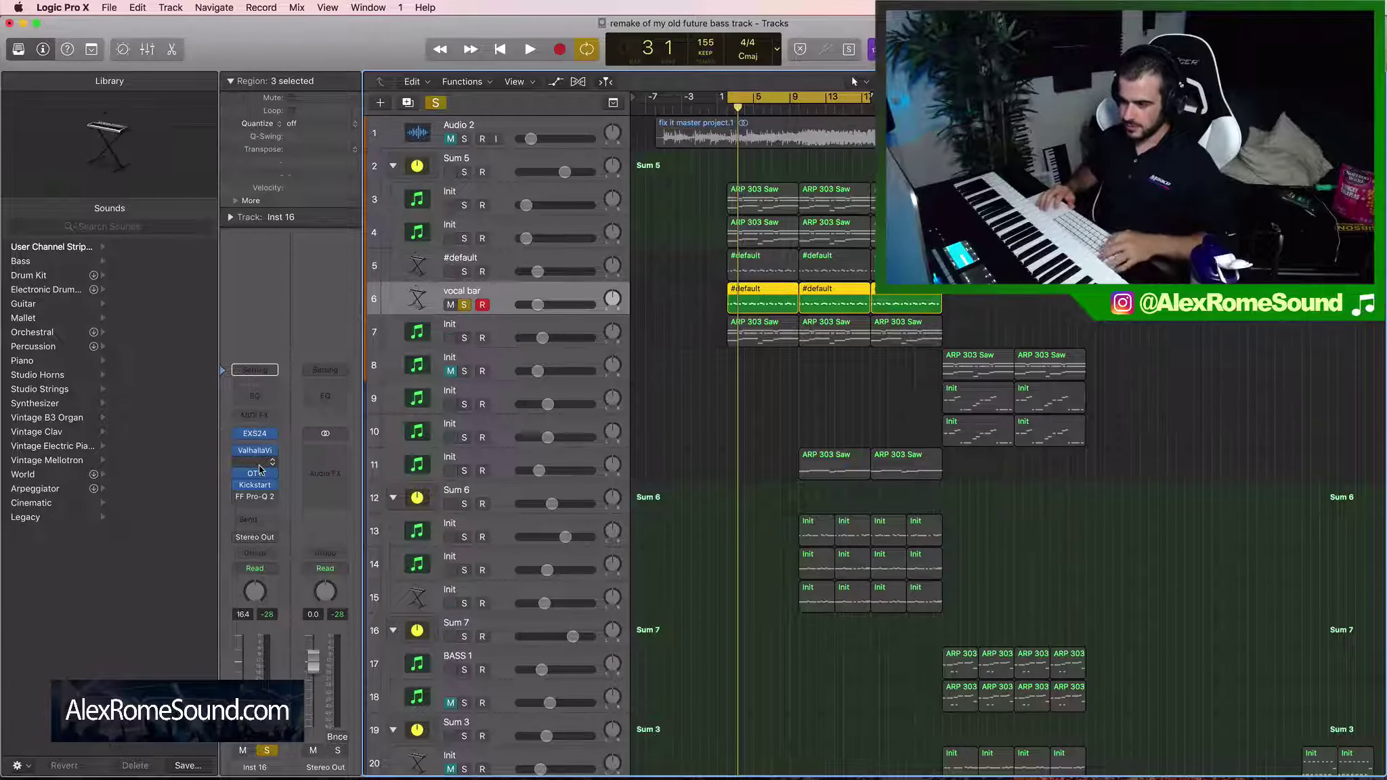
key(space)
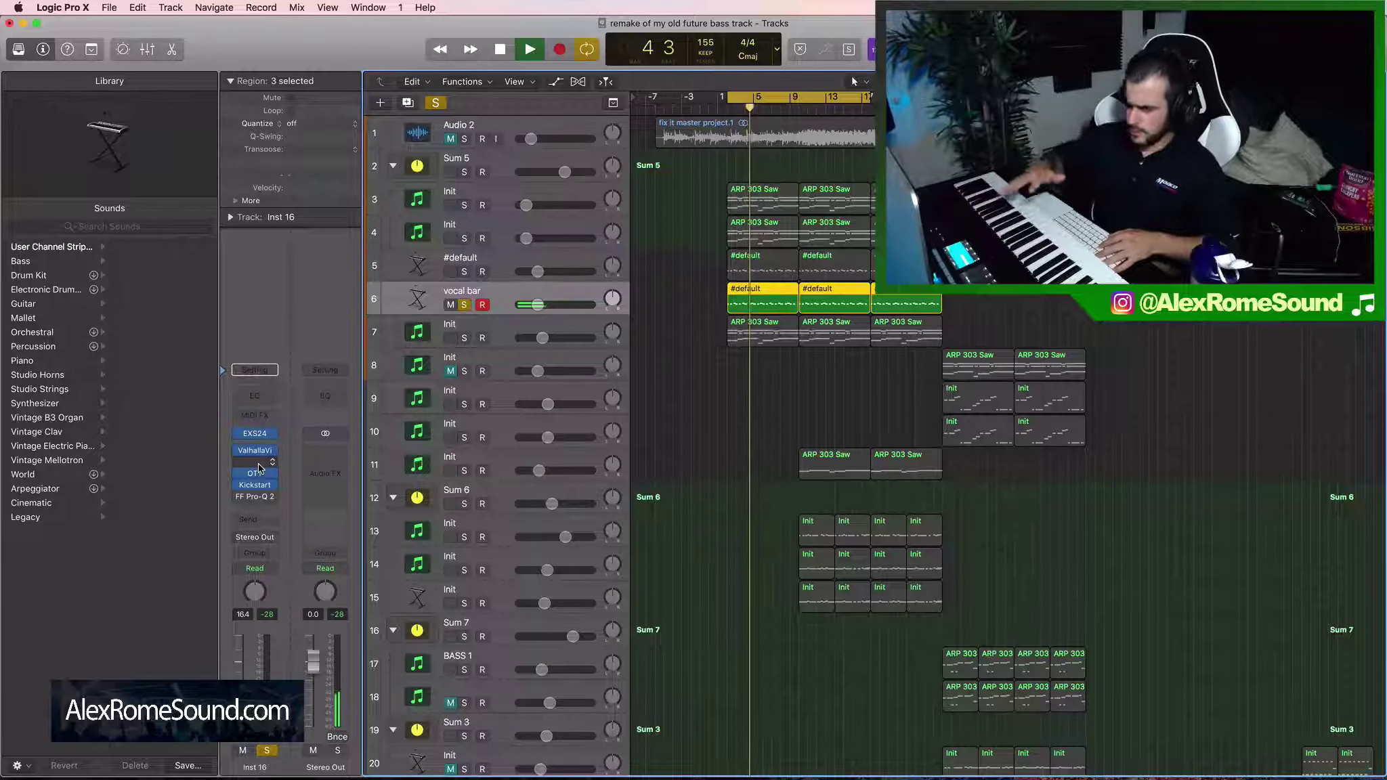
key(space)
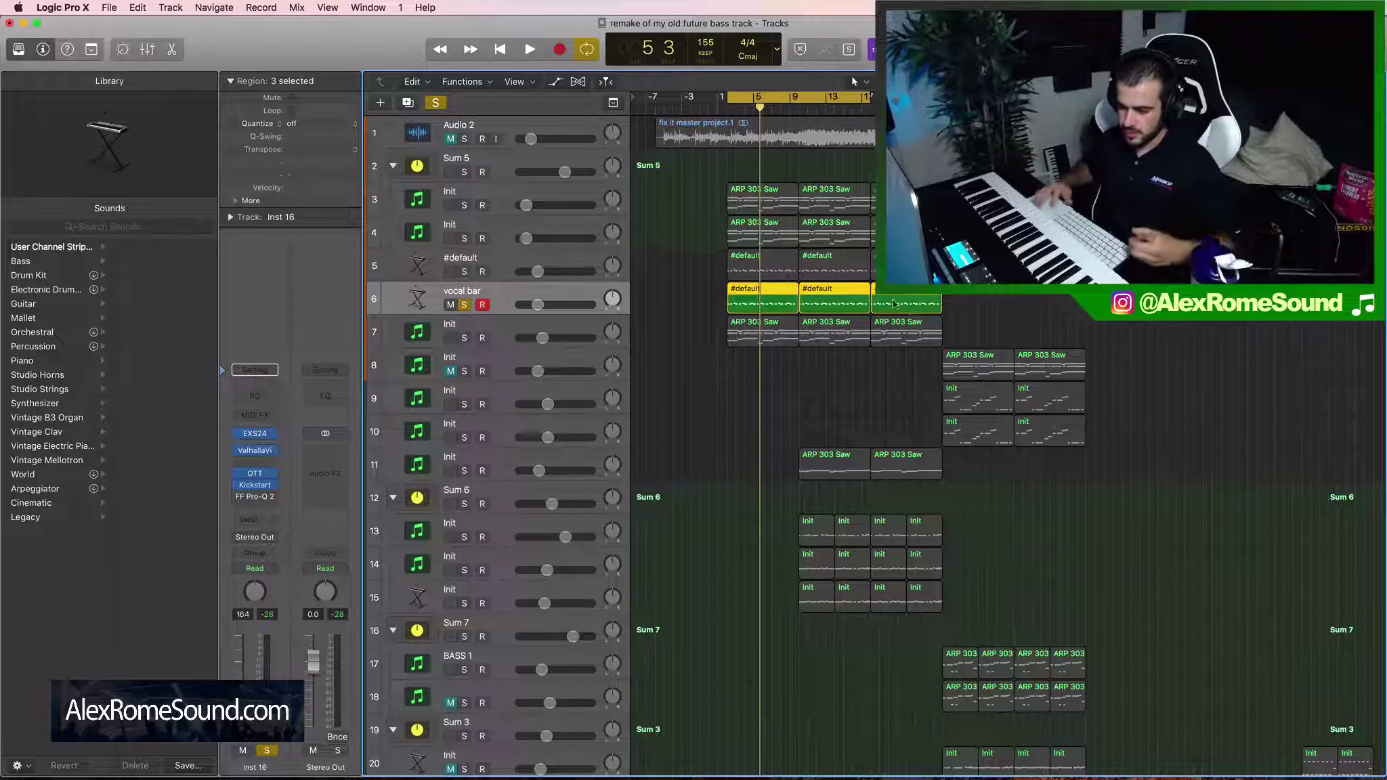
click(260, 499)
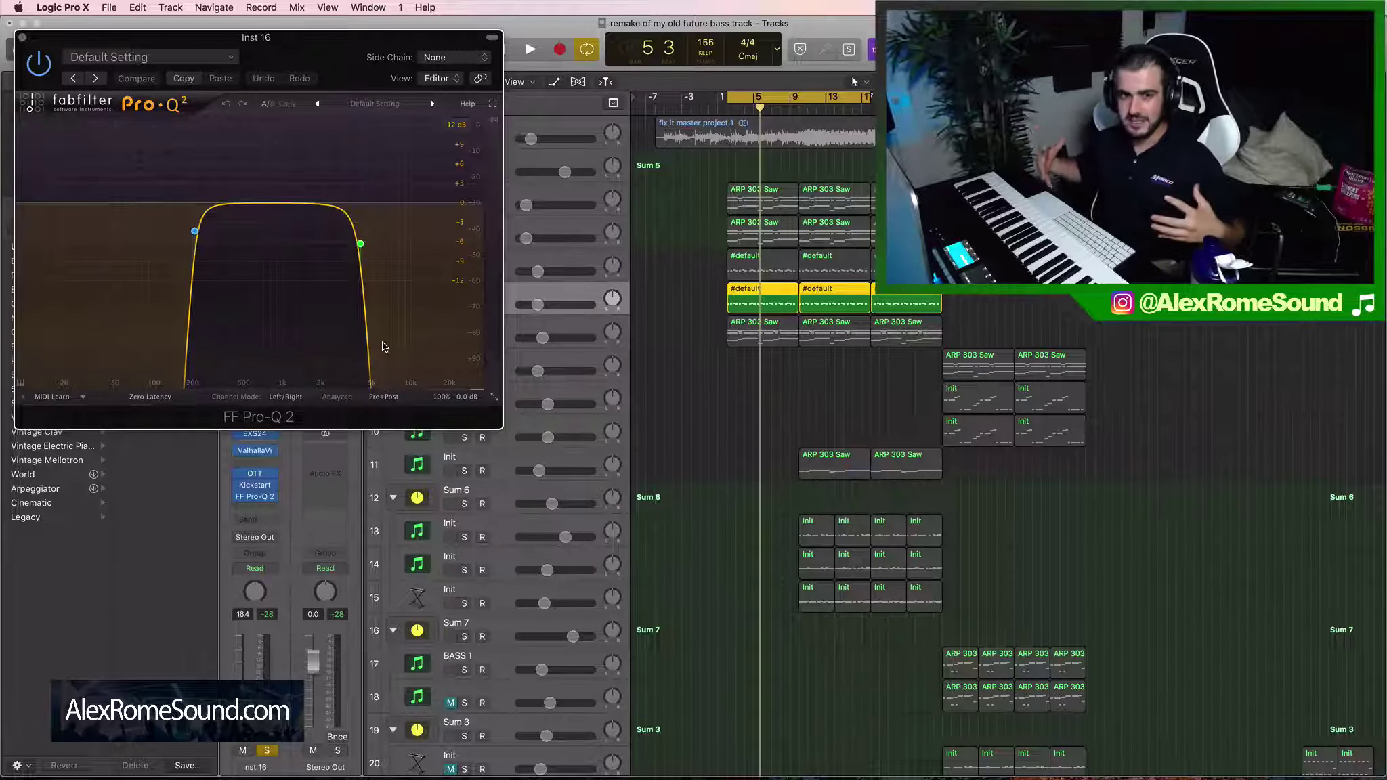
click(21, 38)
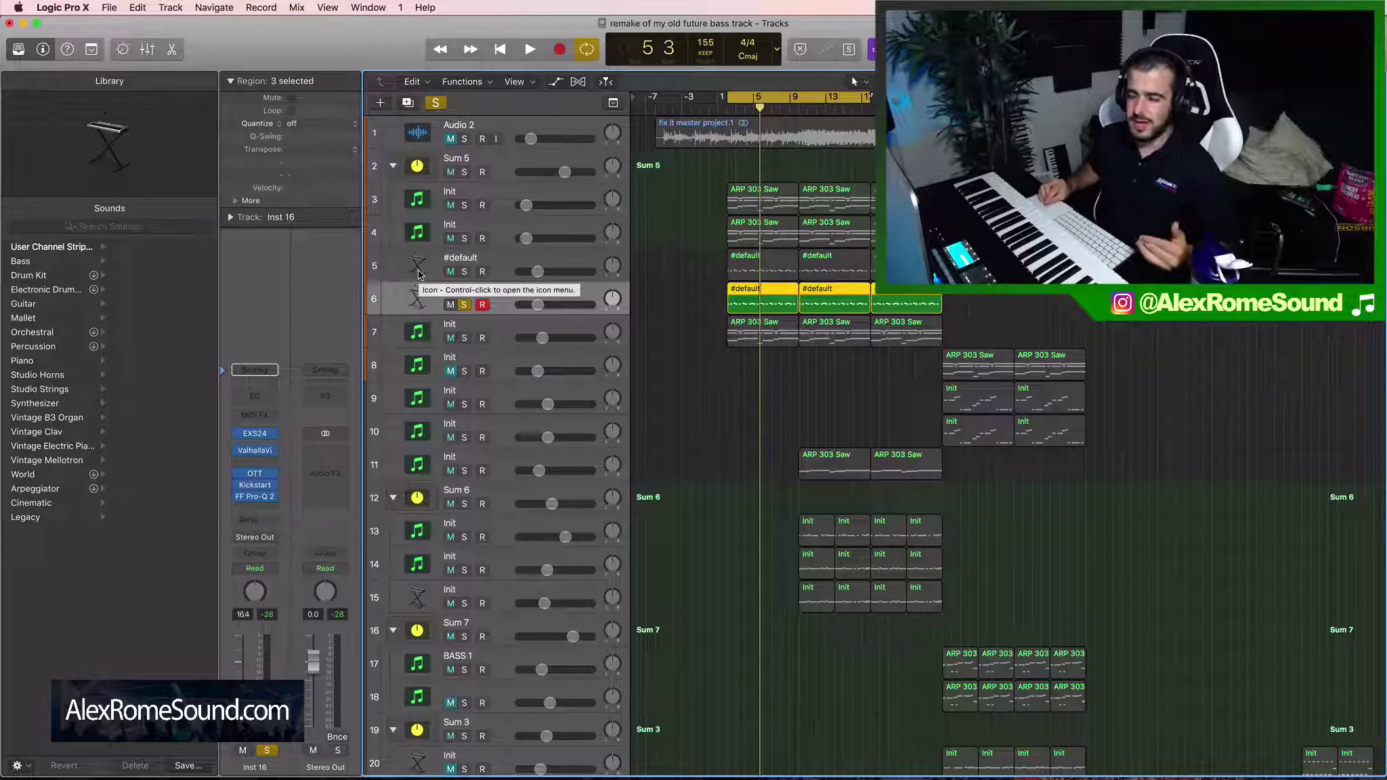
Step: Unsolo track 6 'vocal bar' during playback, then stop
key(space)
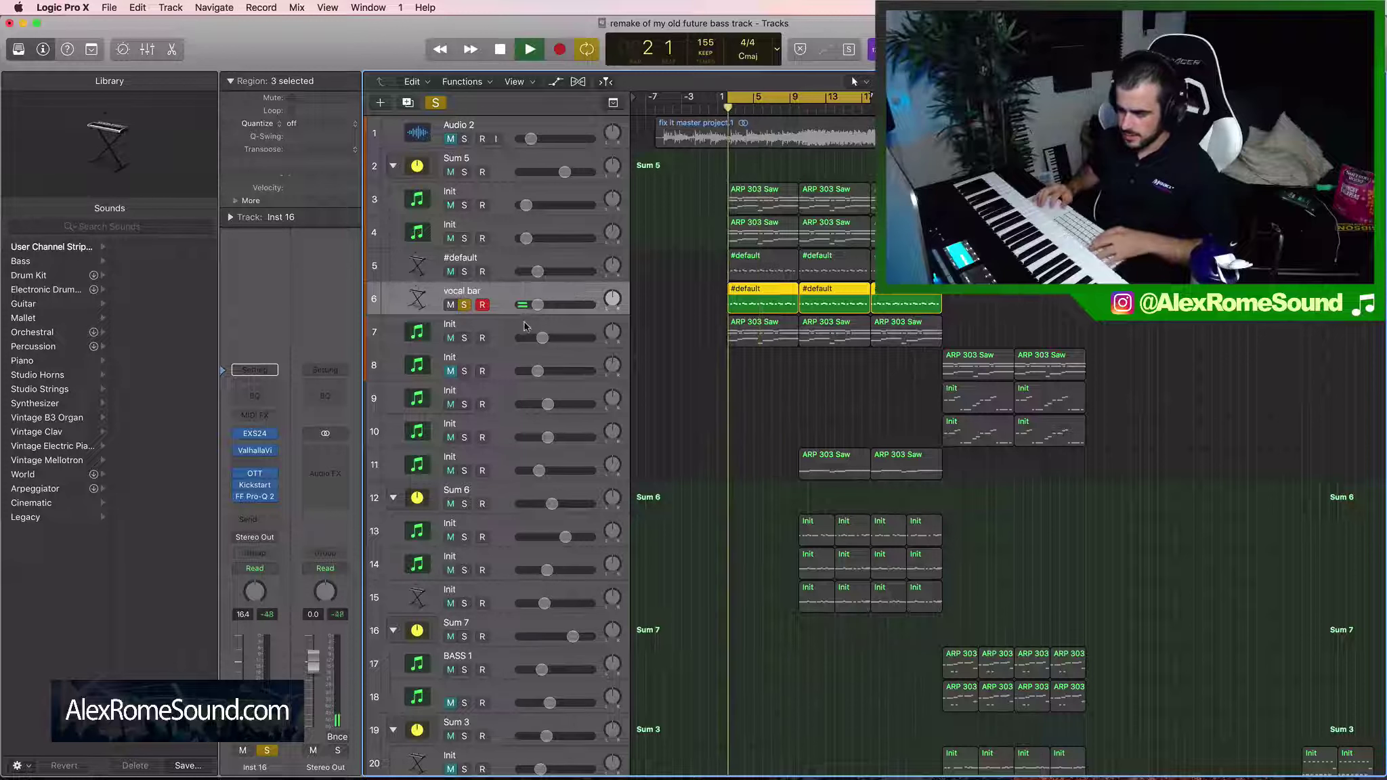
click(465, 306)
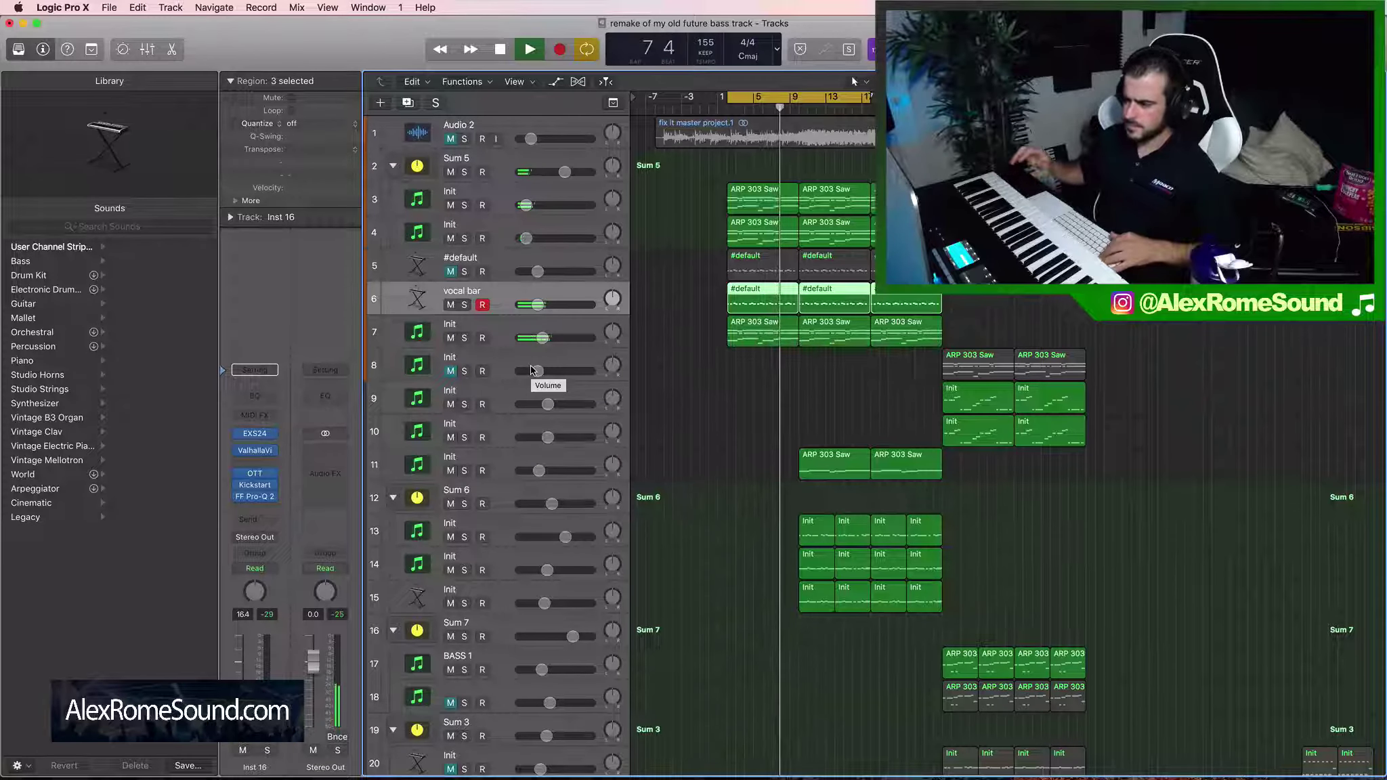
key(space)
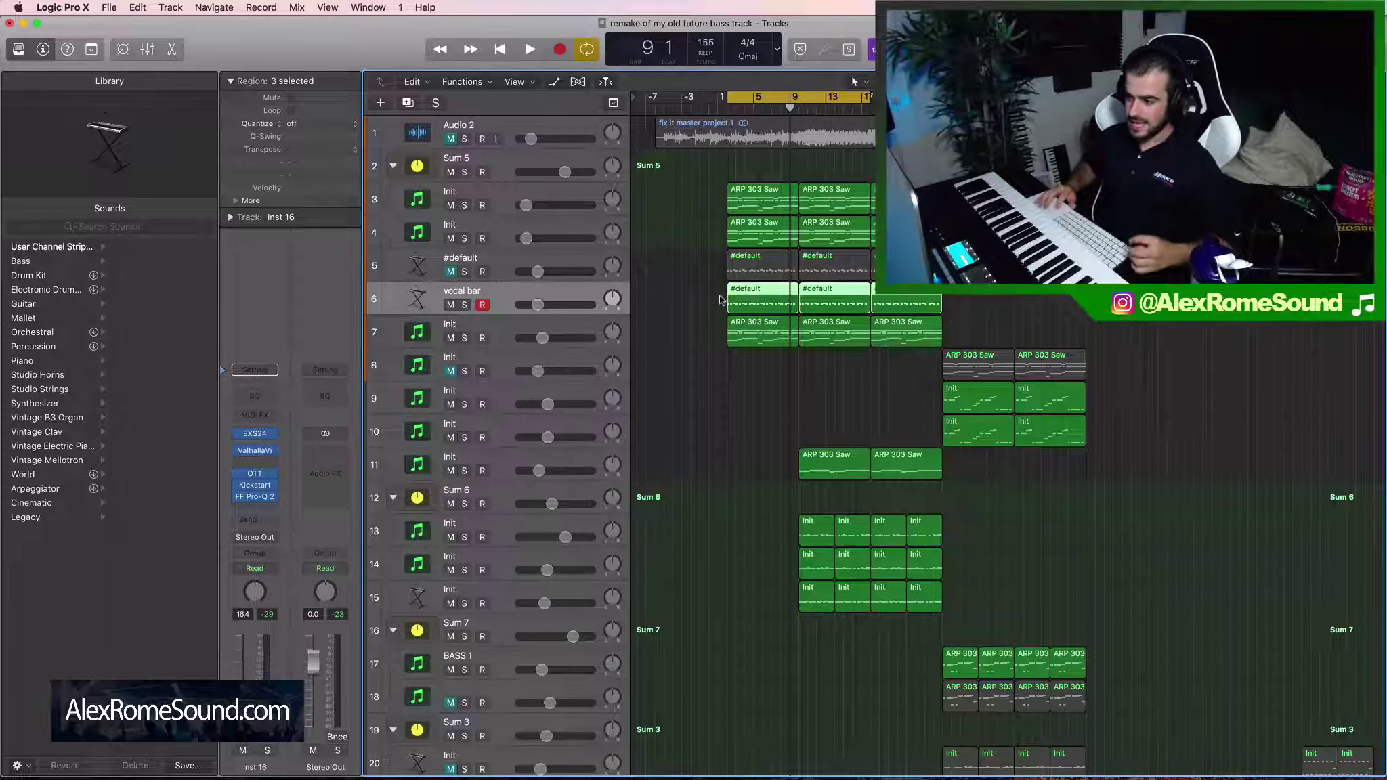
Step: Start playback and move the cycle range later to cover the section after bar 9
scroll(964, 305, right, 2)
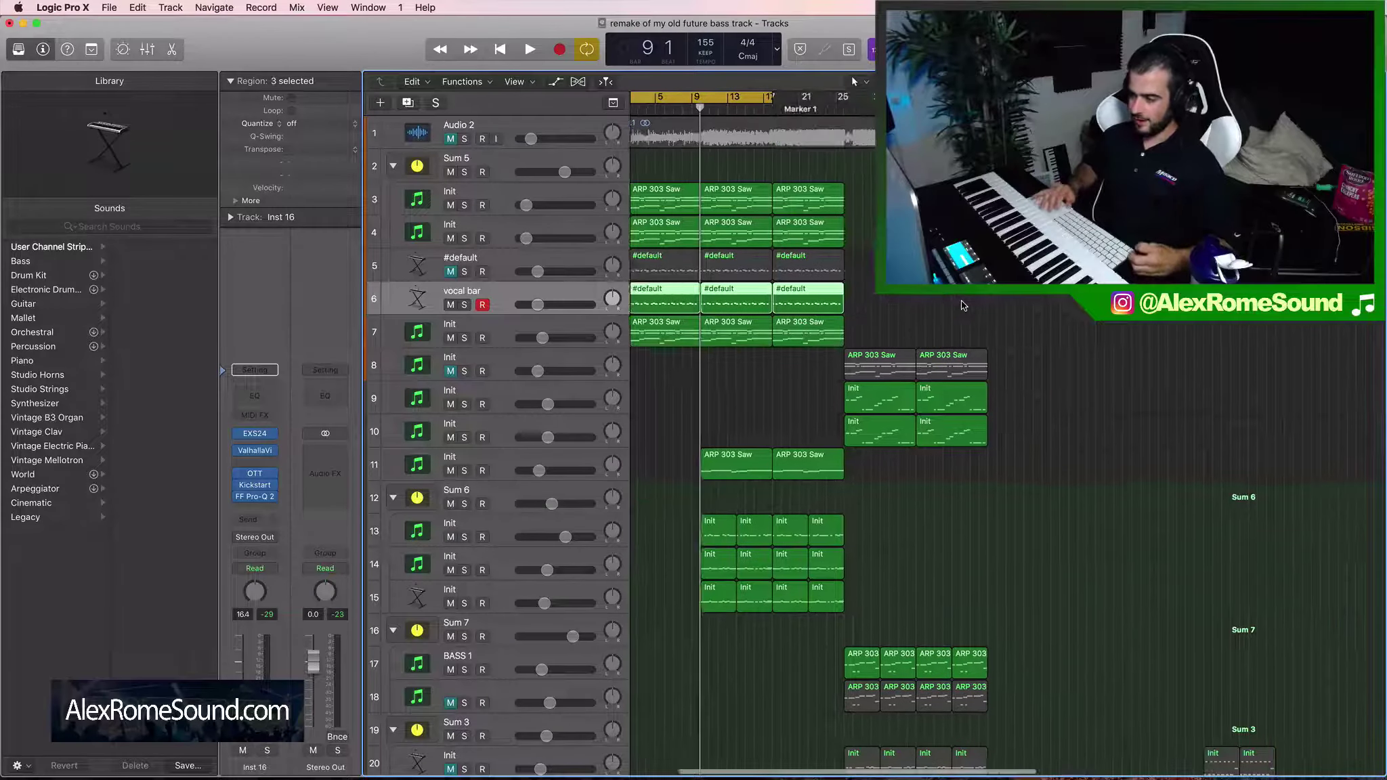
scroll(668, 119, left, 1)
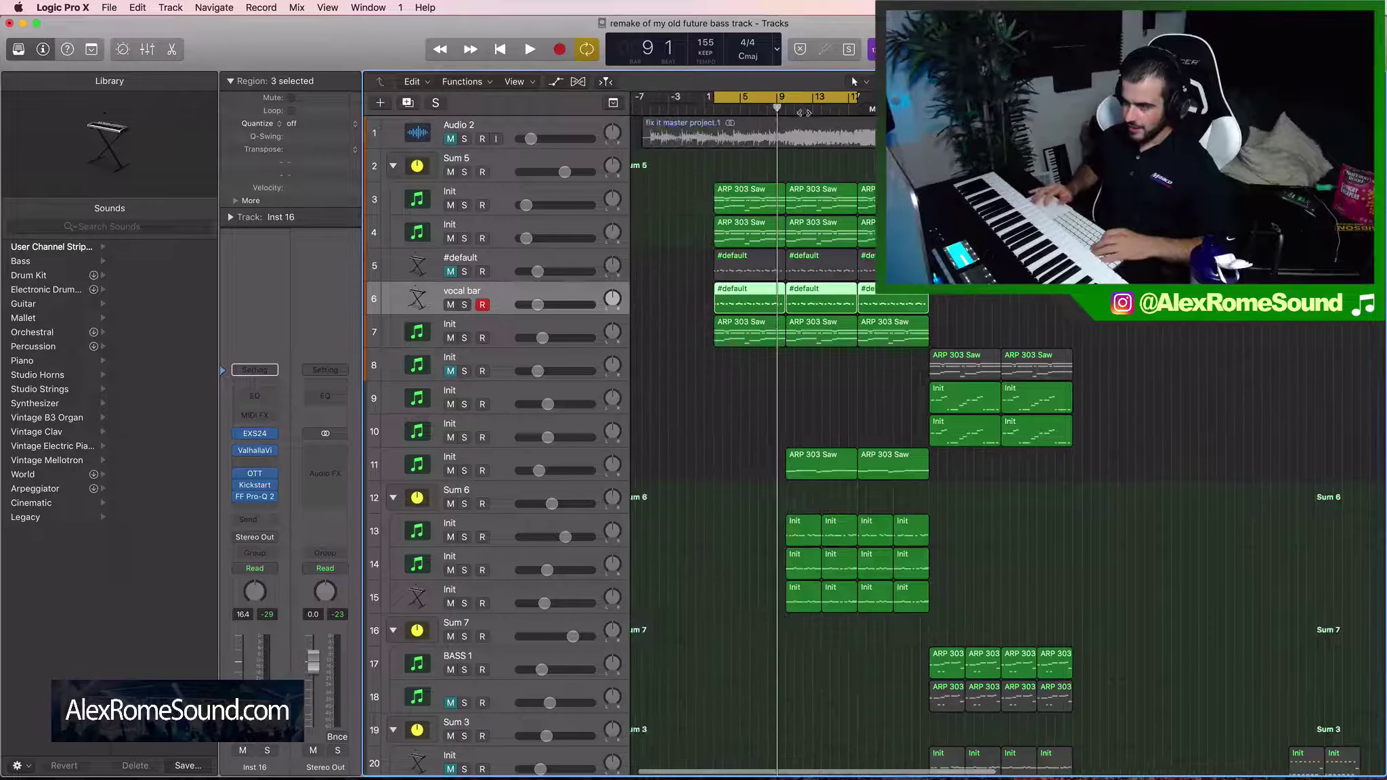
key(space)
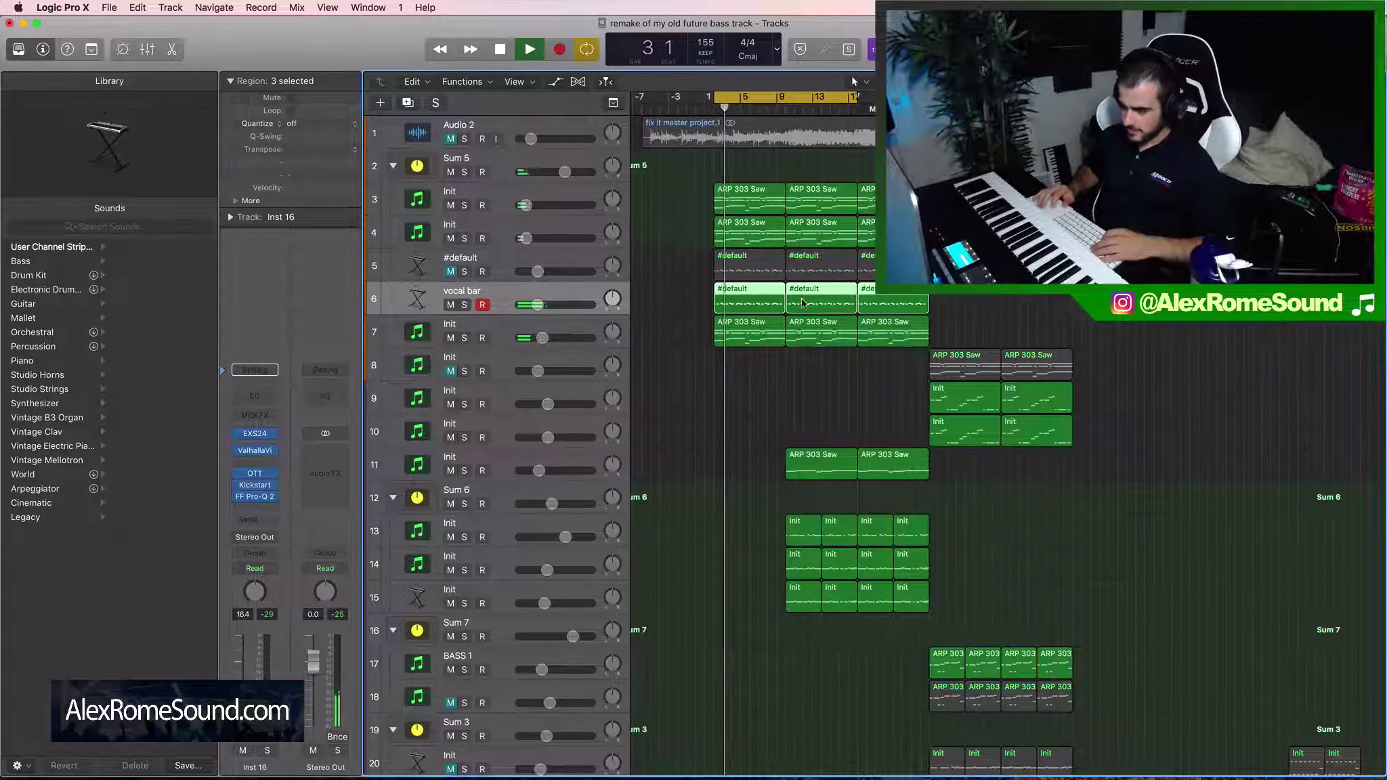
drag(788, 92, 867, 91)
scroll(918, 307, down, 3)
scroll(918, 307, right, 2)
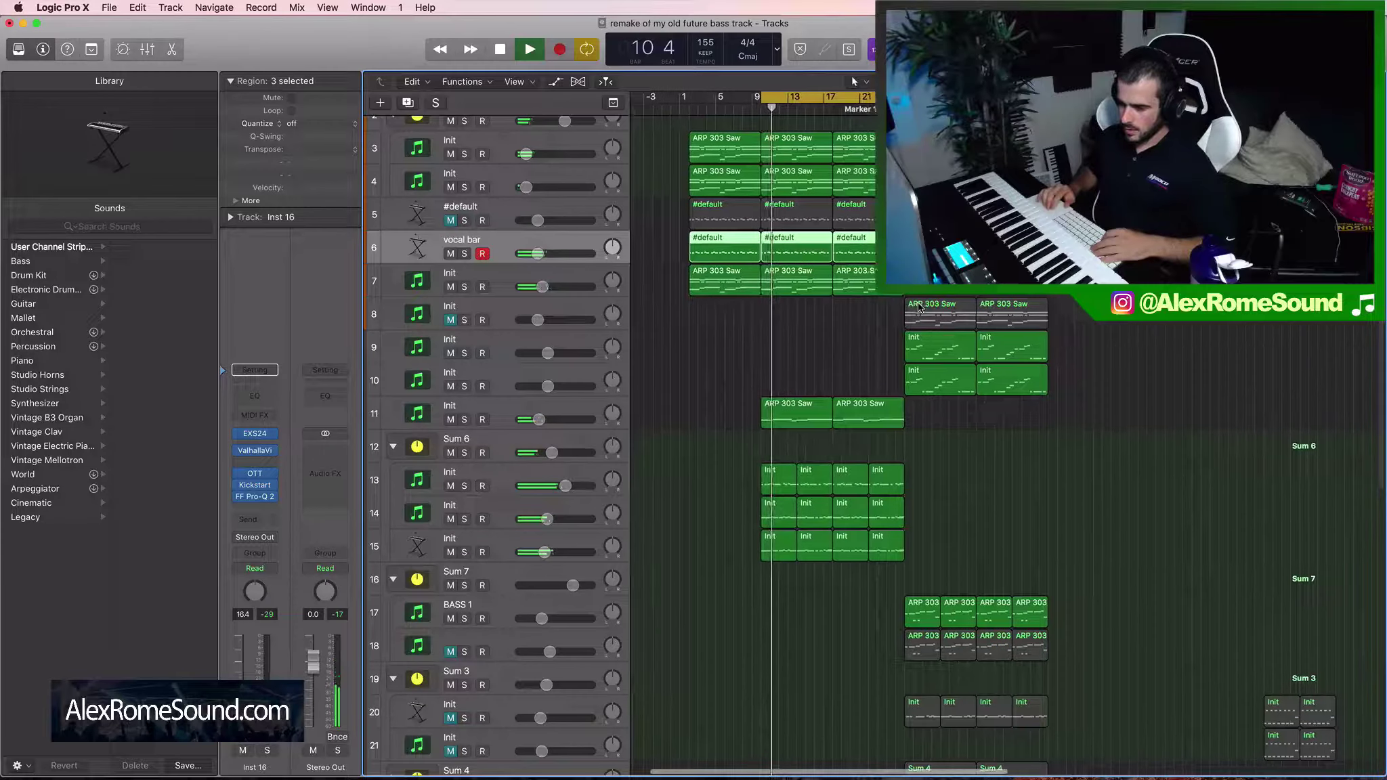
Step: Select track 11 and briefly mute then unmute the Sum 6 group
click(504, 409)
click(451, 452)
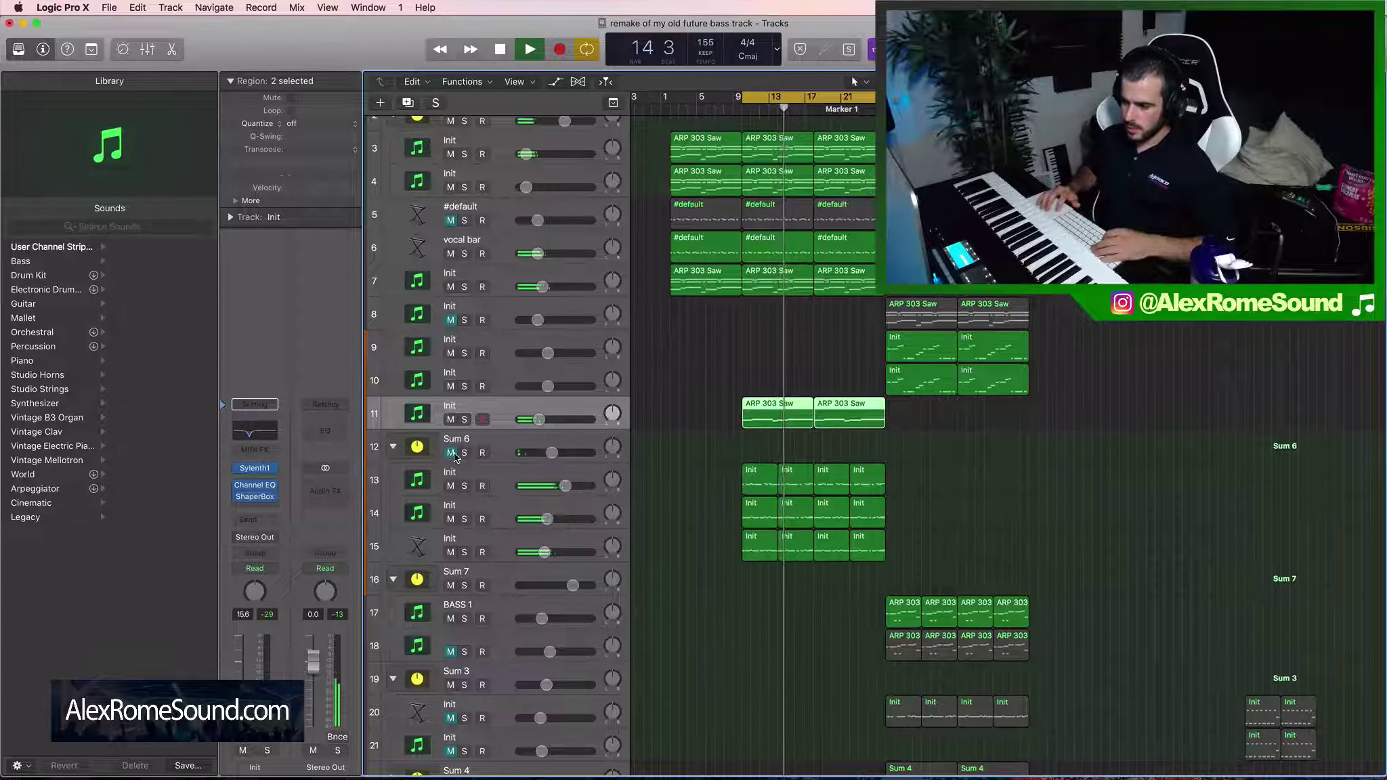
click(451, 452)
key(space)
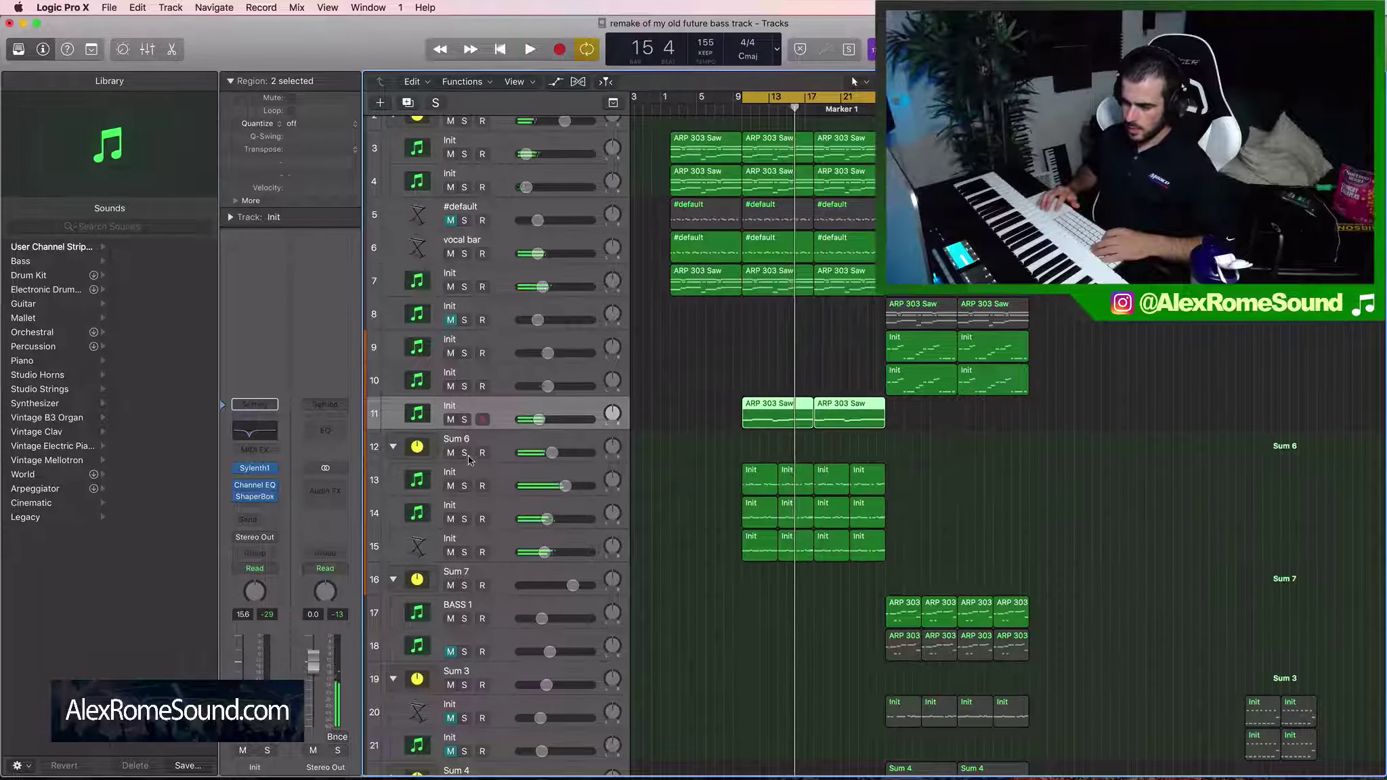
Step: Audition track 11's ARP 303 Saw soloed, view Sylenth1, then unsolo and reselect the vocal bar regions
click(464, 419)
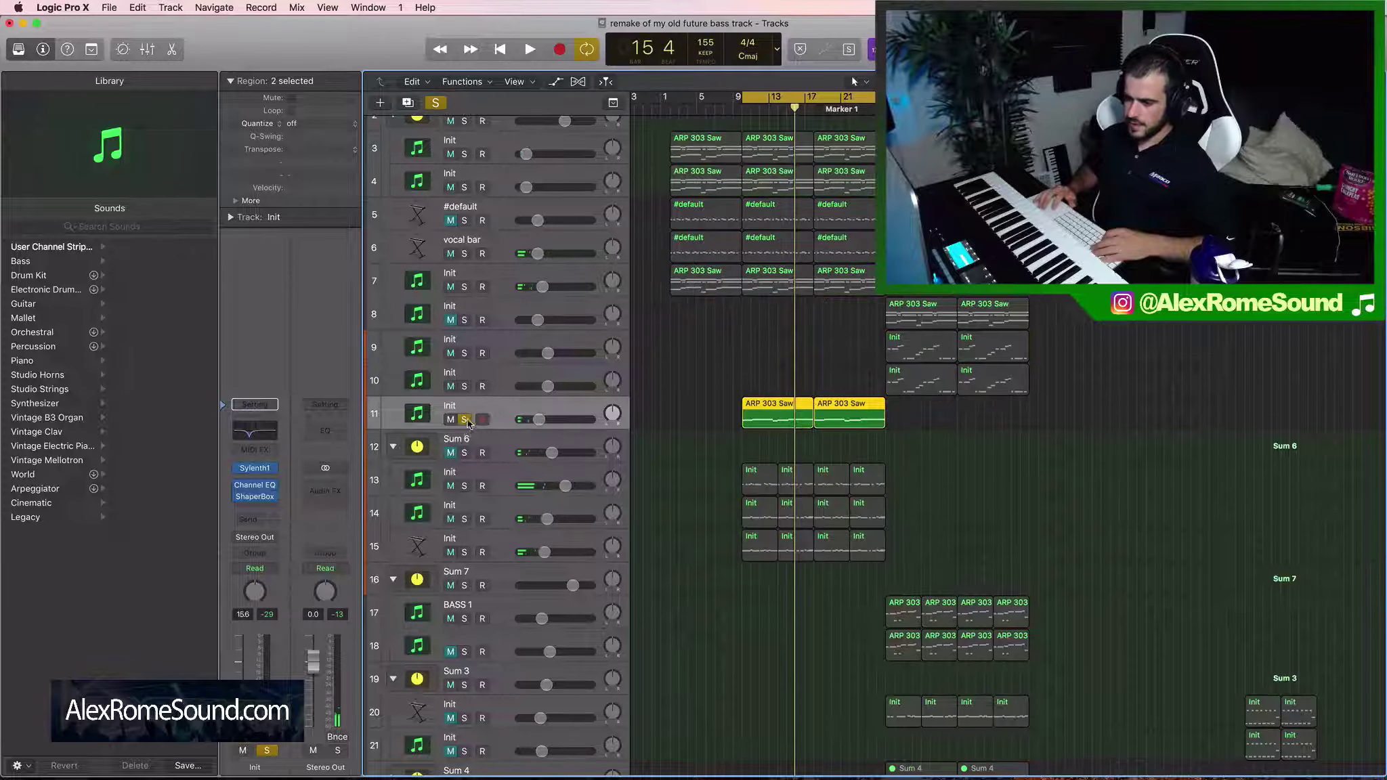
key(space)
key(space)
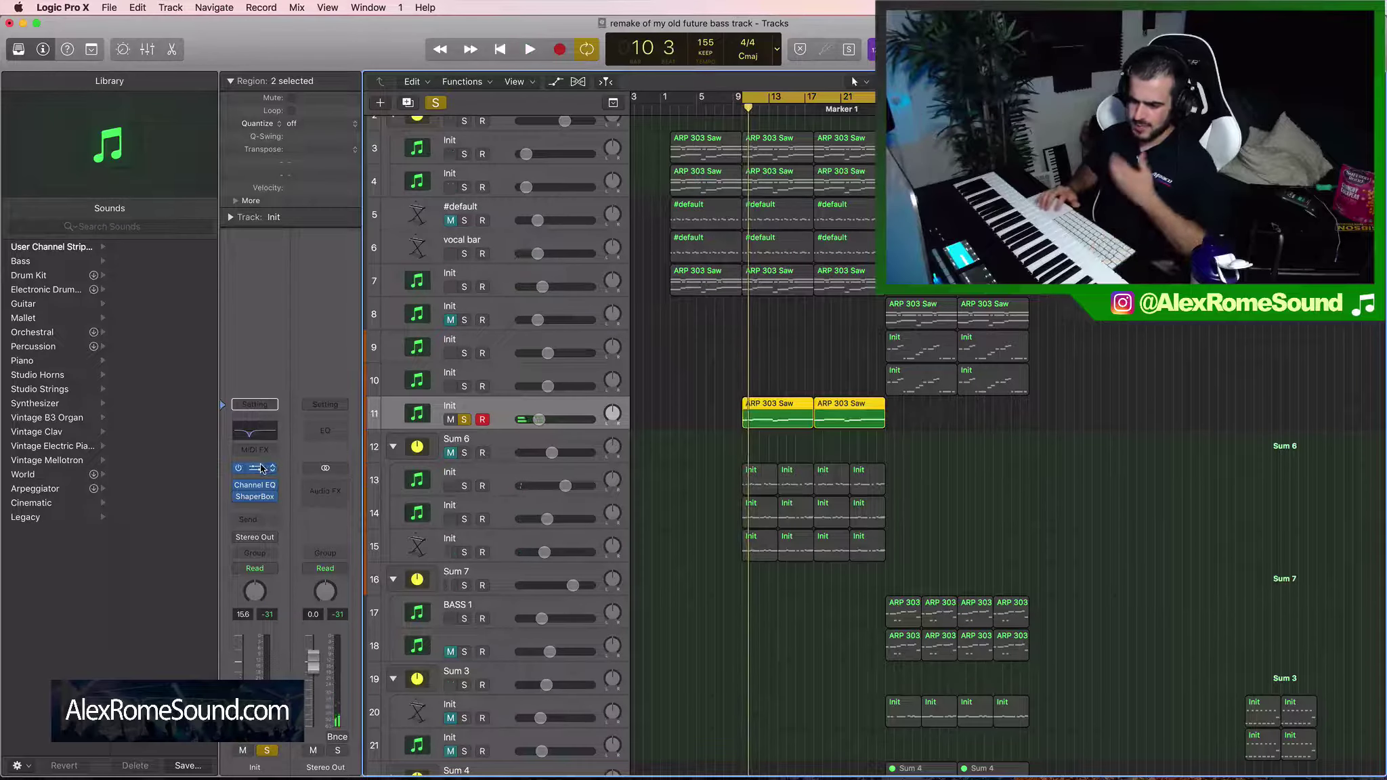
click(262, 469)
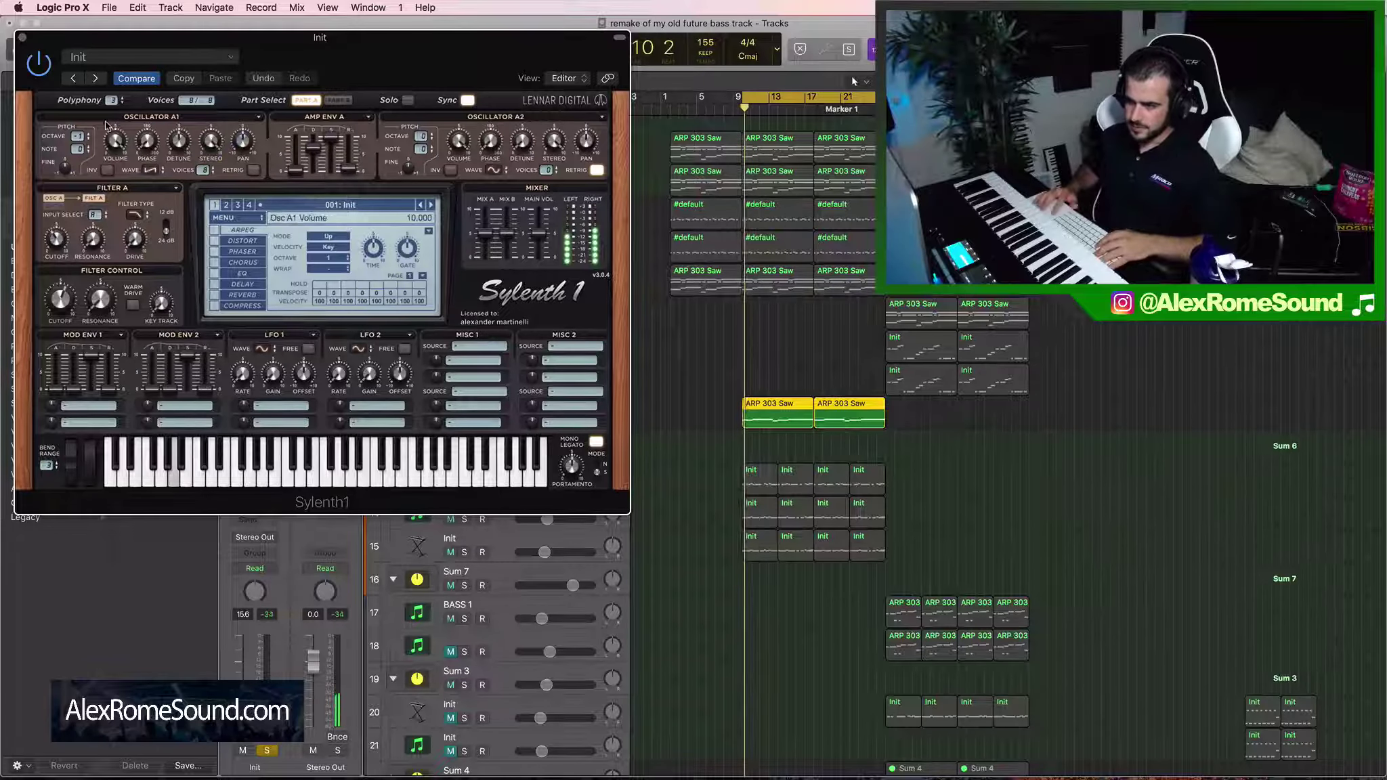
click(23, 38)
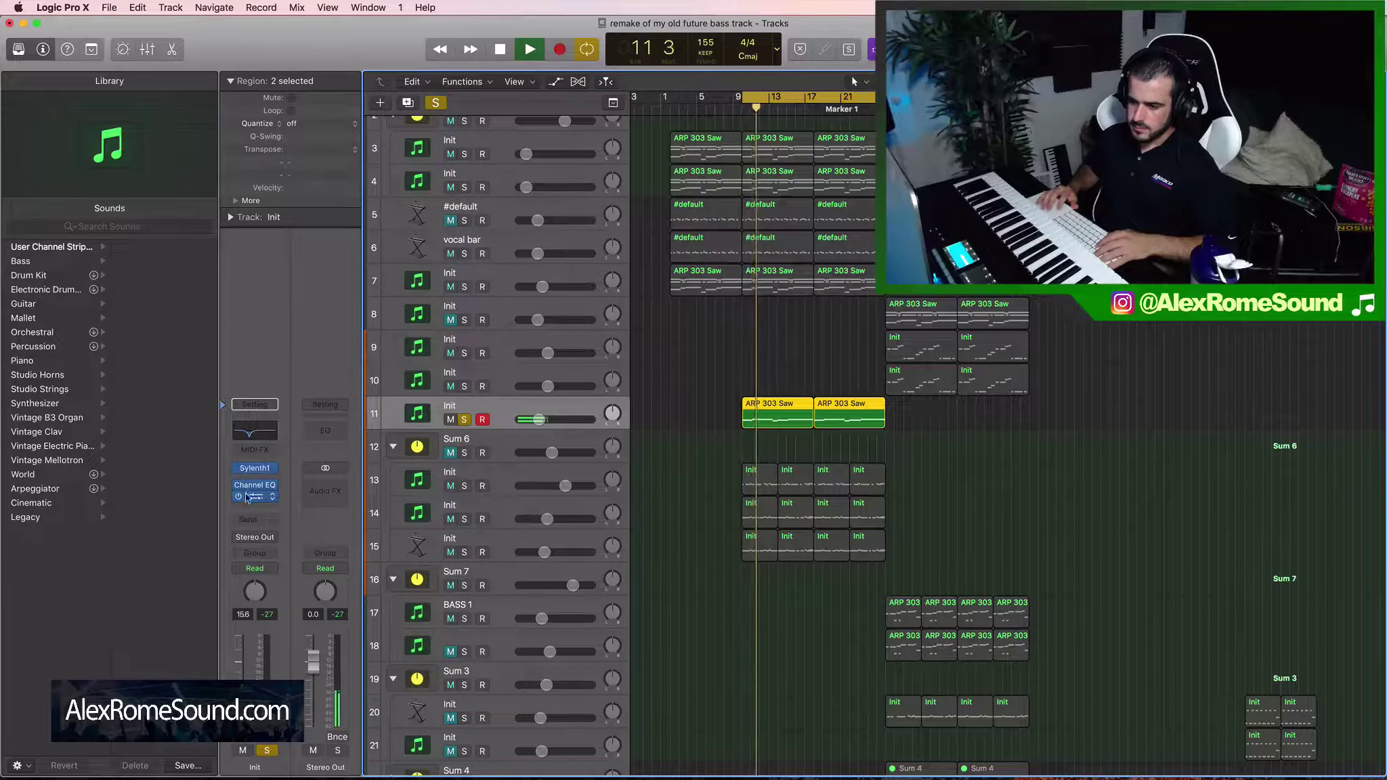
click(466, 419)
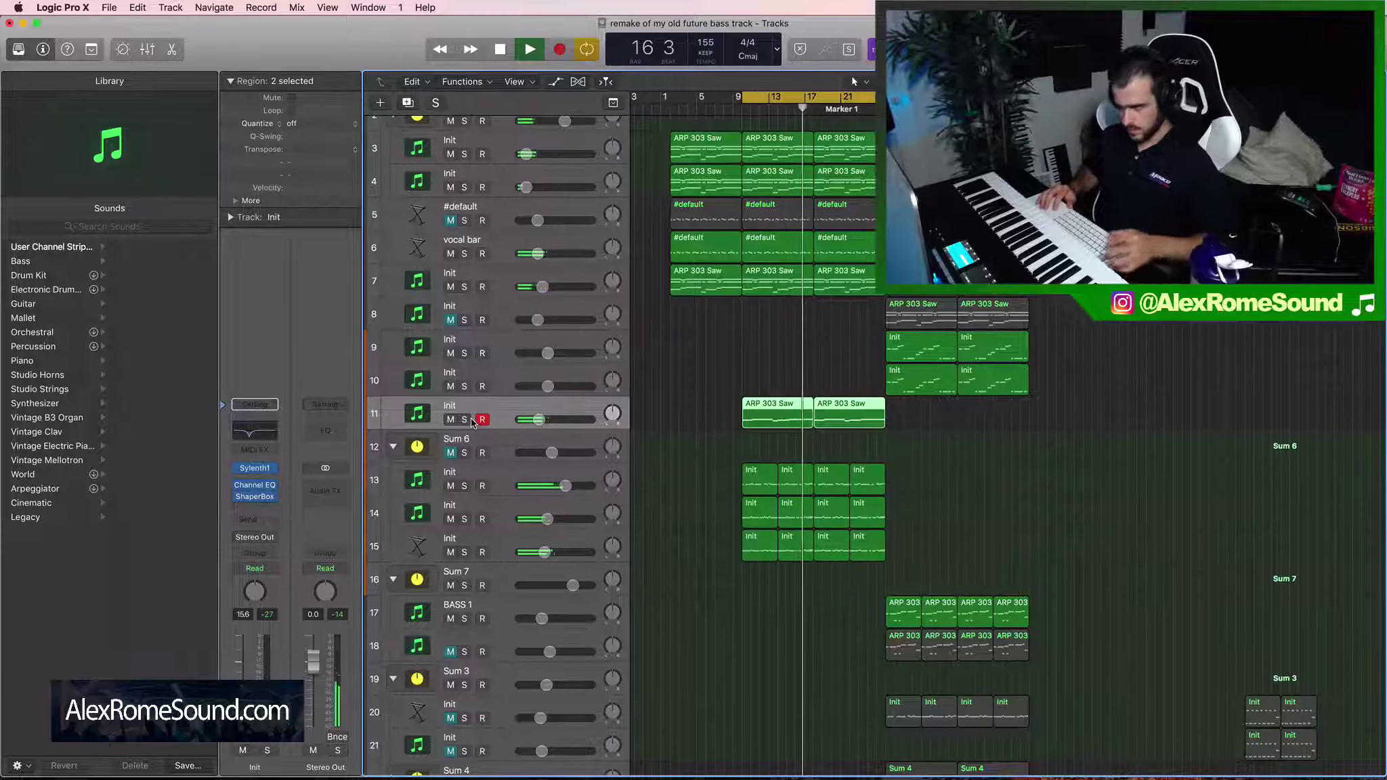
key(space)
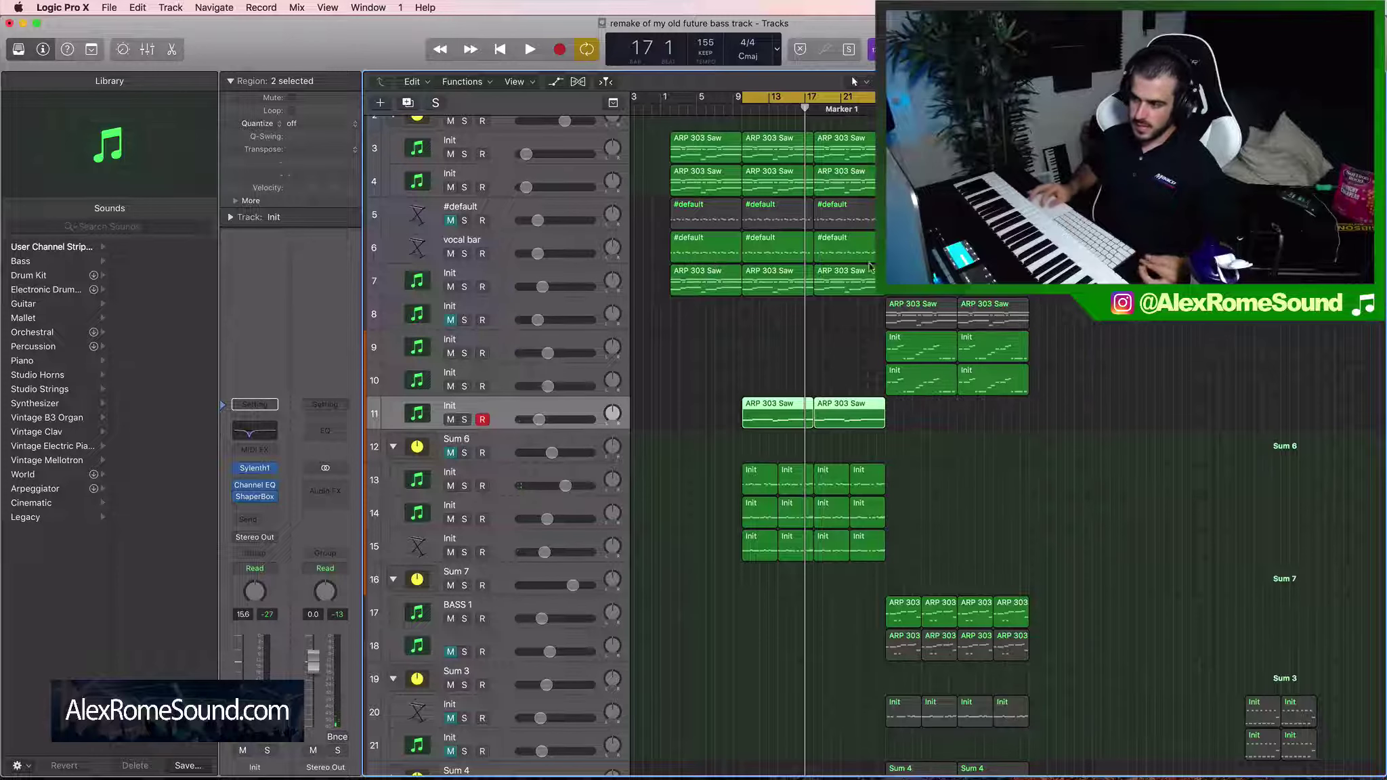
drag(908, 235, 702, 259)
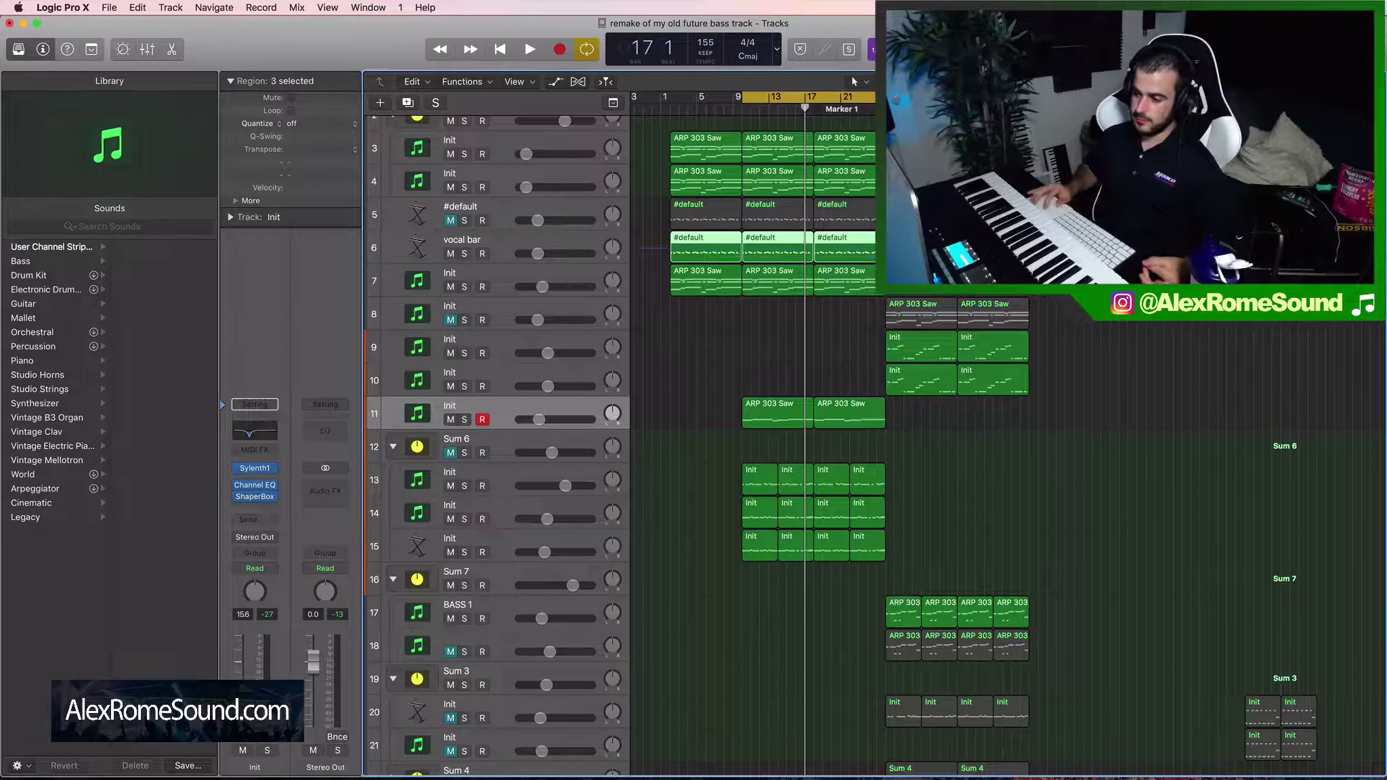
scroll(644, 256, left, 1)
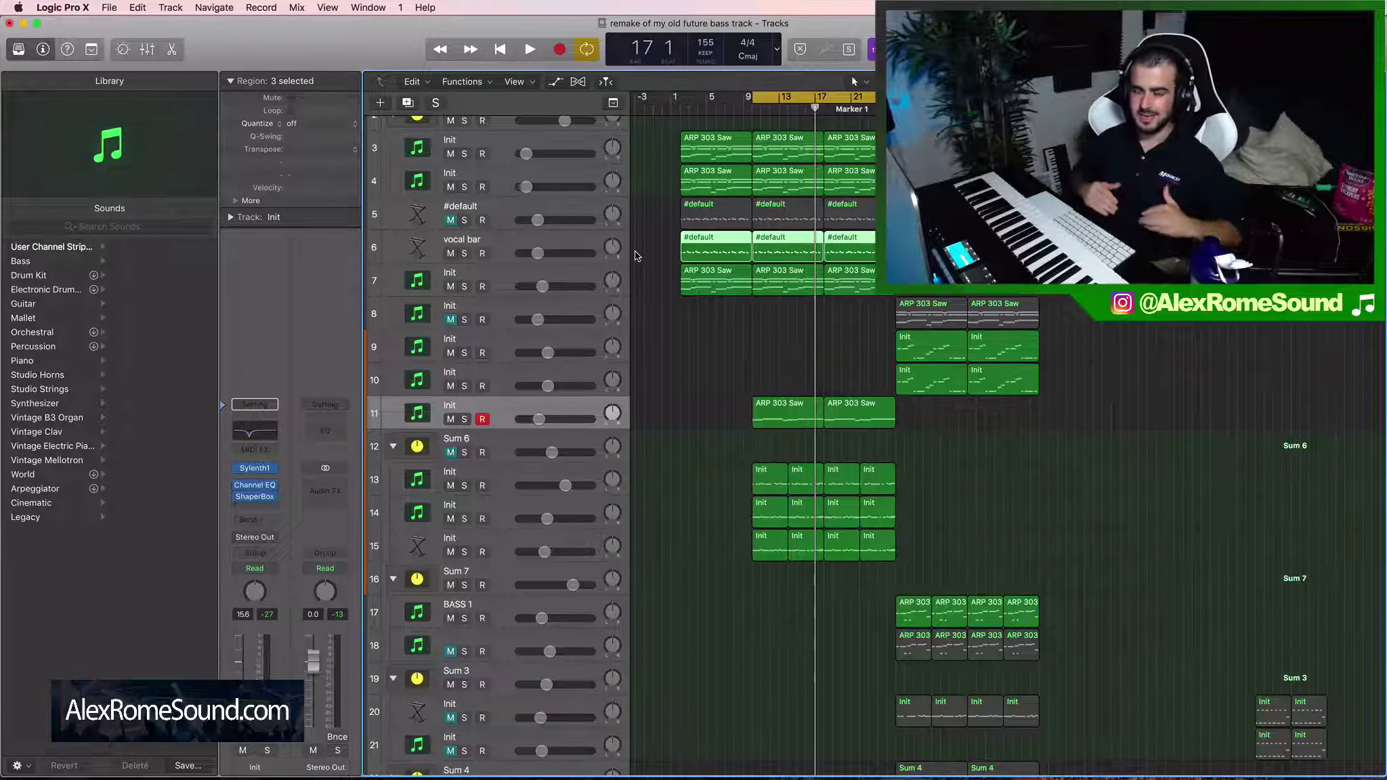
drag(1067, 401, 943, 316)
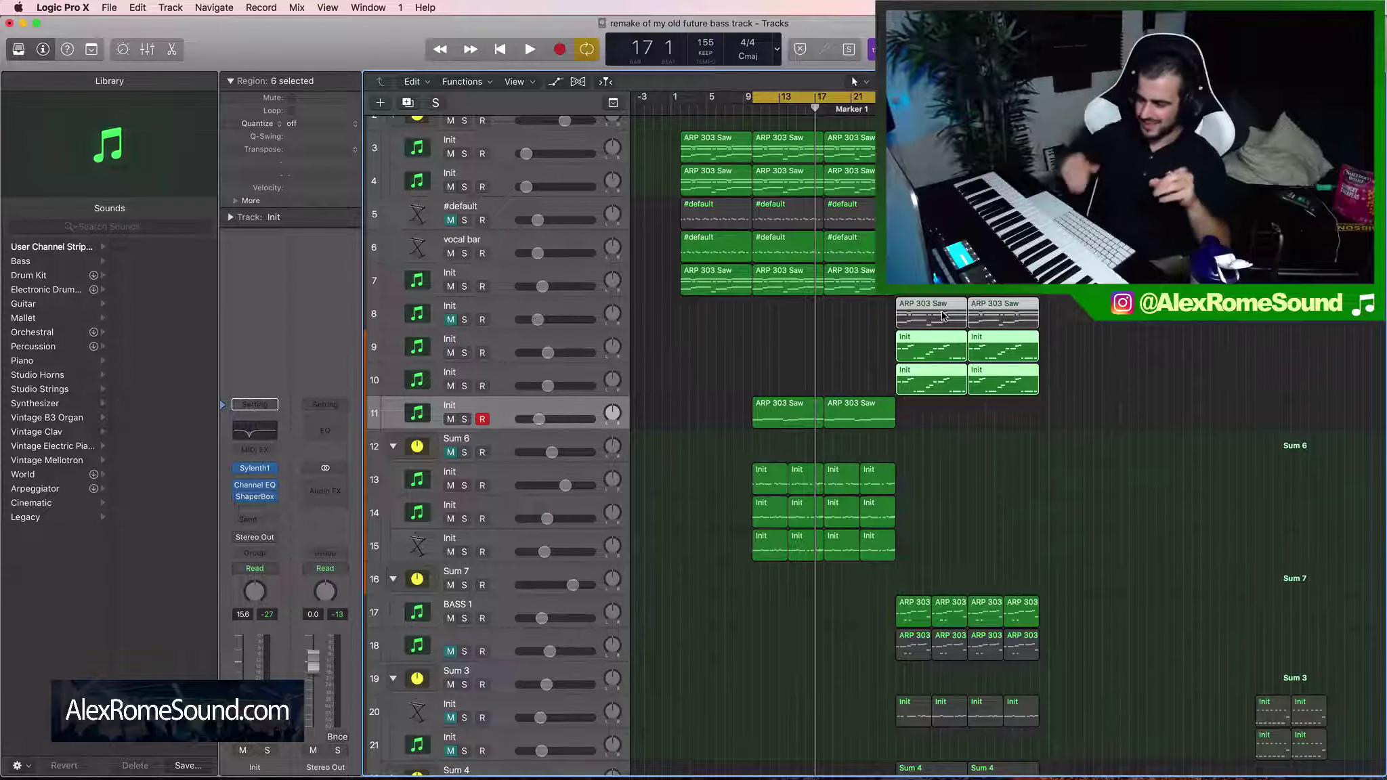
click(978, 315)
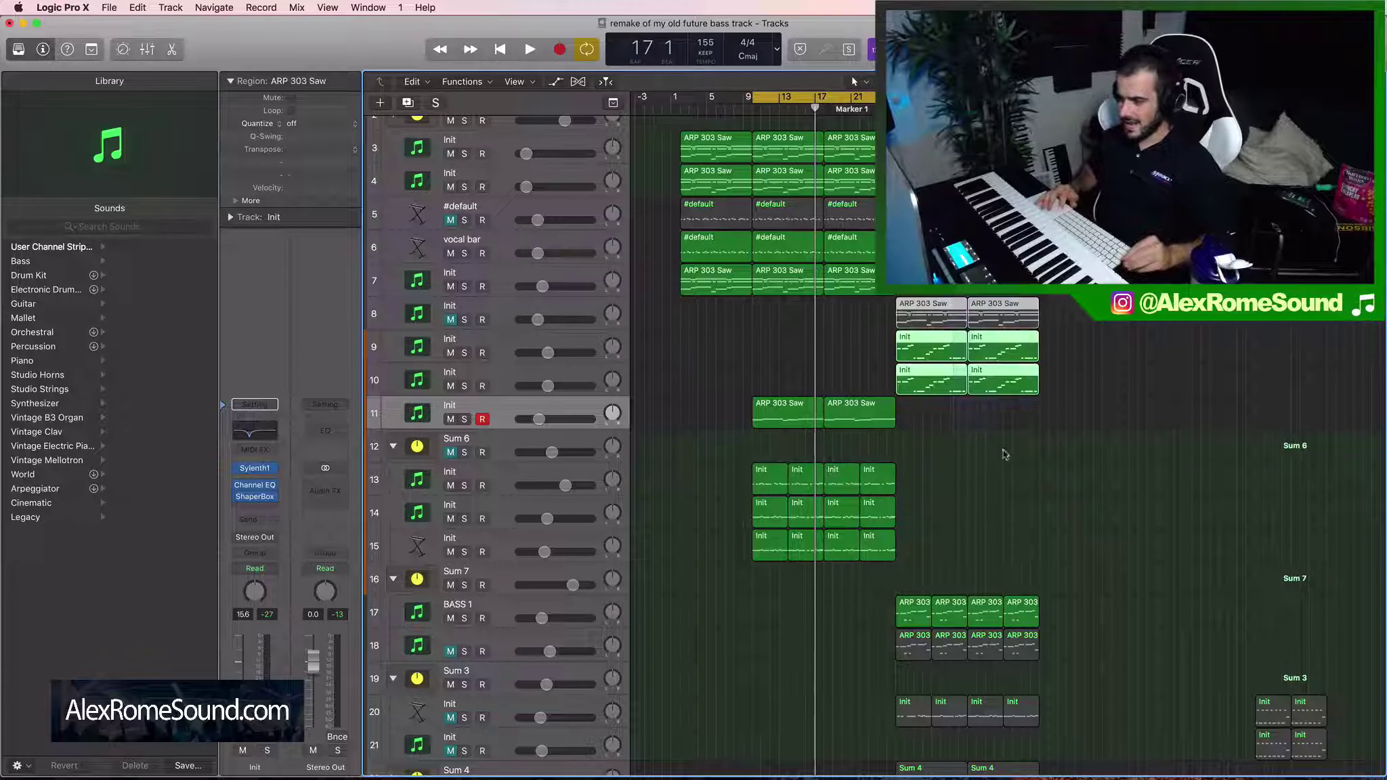
click(1042, 474)
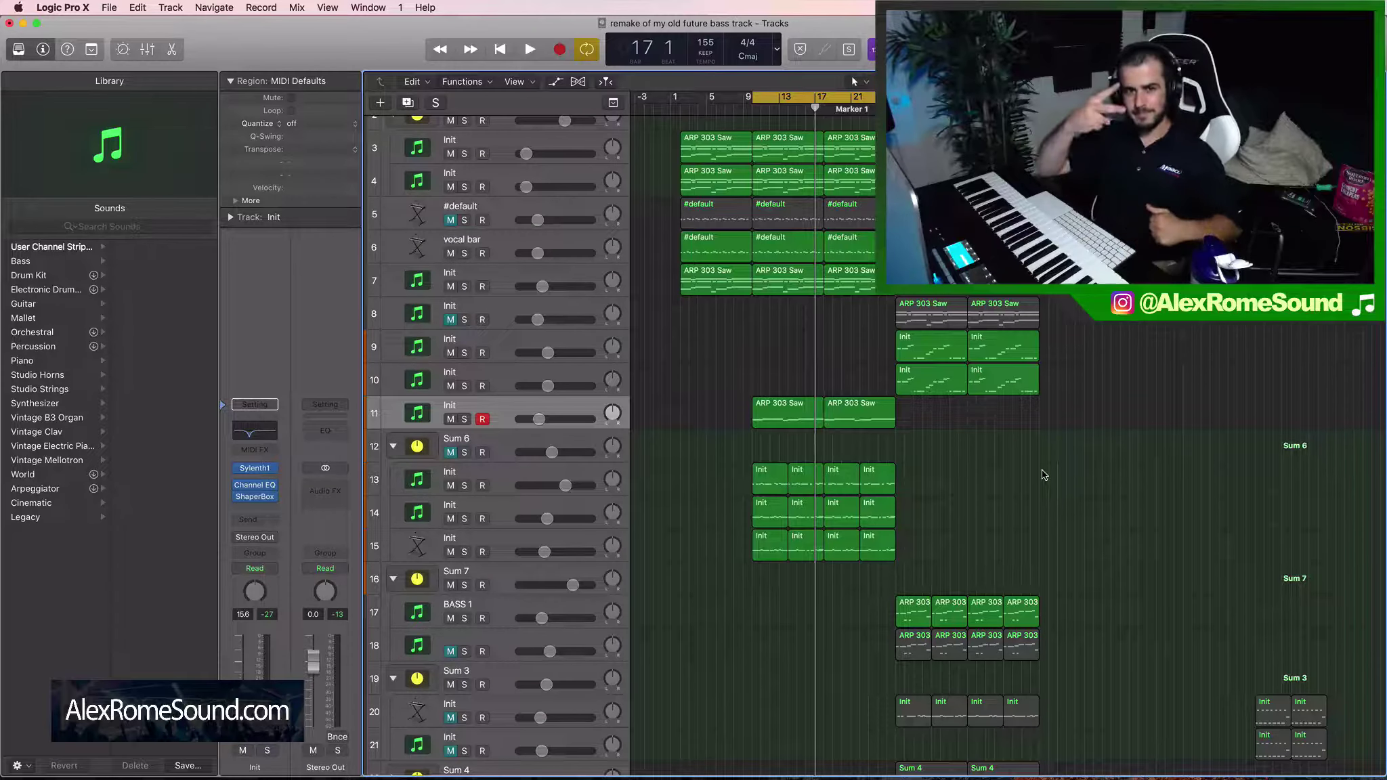